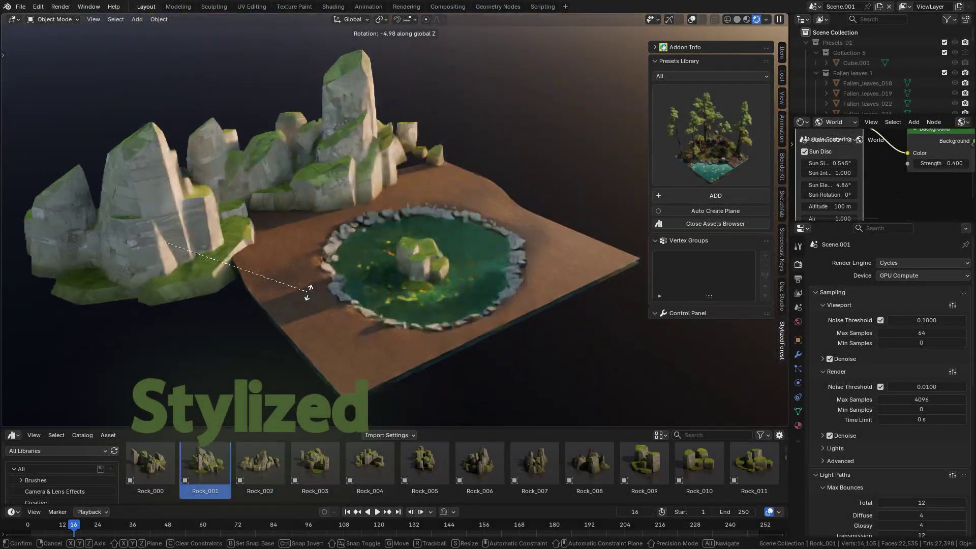
Add the Rock_011 asset to the pond scene.
drag(754, 463, 685, 391)
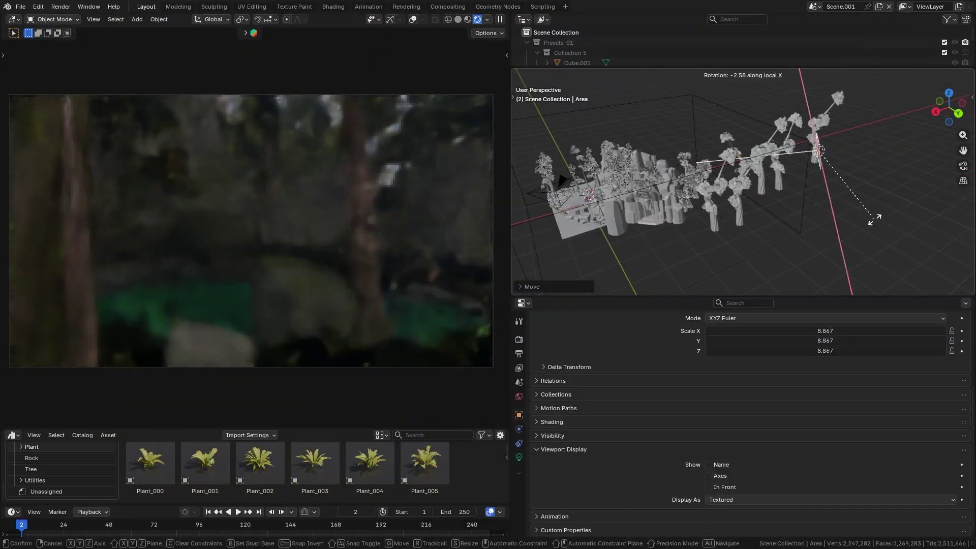
Rotate the area light about its local X axis and show its light settings.
key(r)
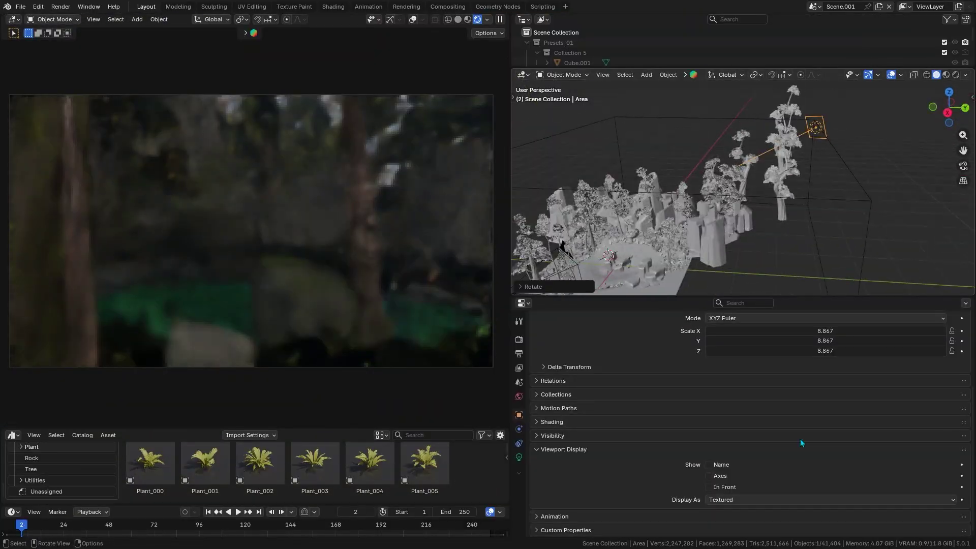
click(520, 457)
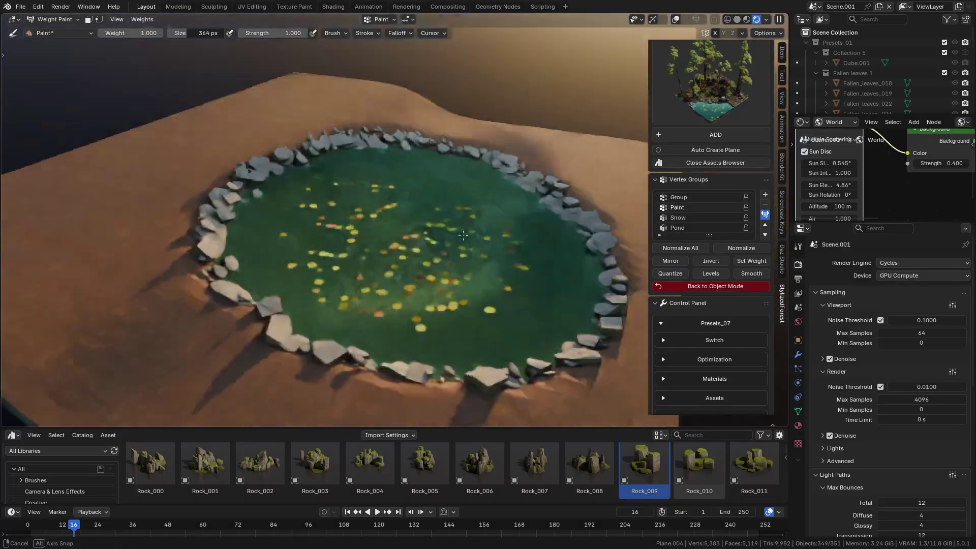
Place the Rock_011 asset from the asset browser beside the pond.
click(755, 462)
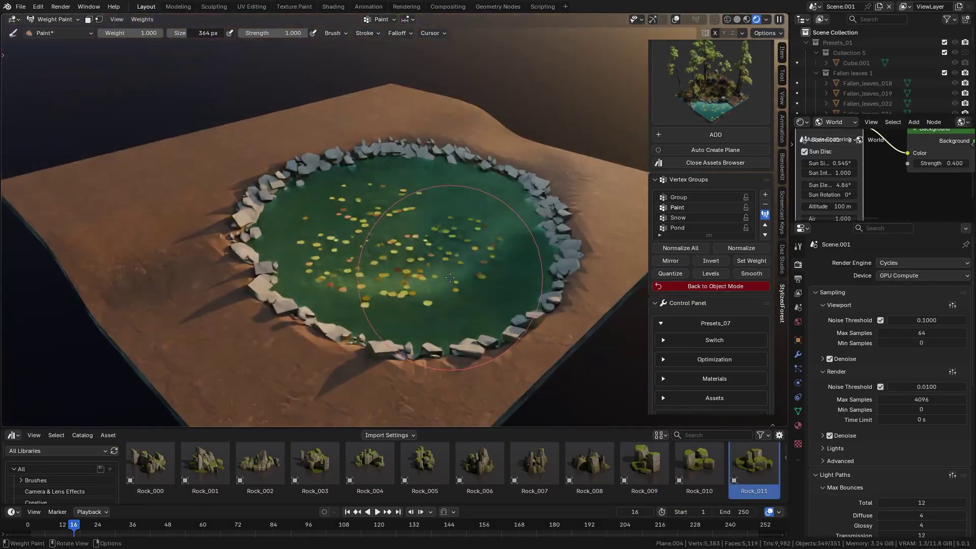
drag(755, 462, 724, 446)
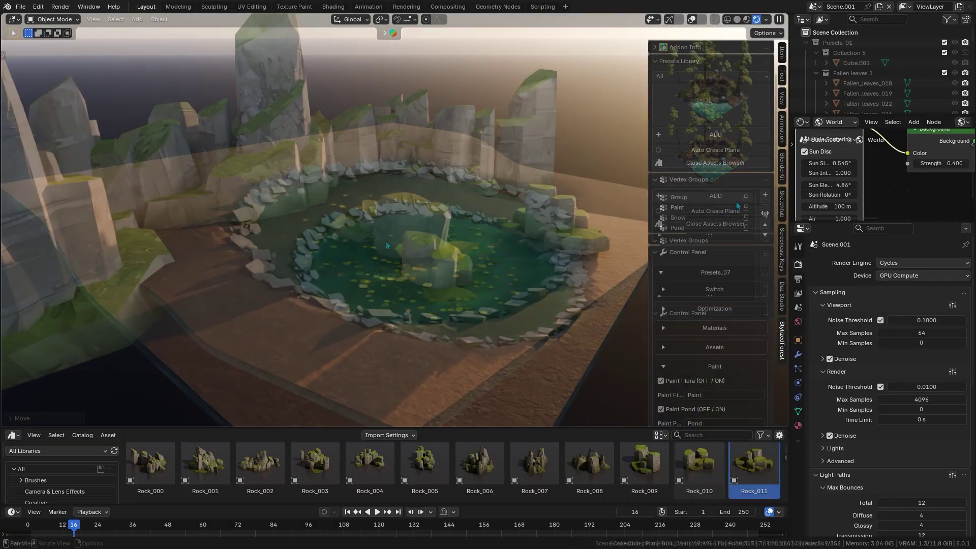
Weight paint the Paint vertex group on the ground plane around the pond to scatter trees and plants along its back, sides and front.
click(766, 214)
middle_drag(403, 214, 403, 232)
click(219, 246)
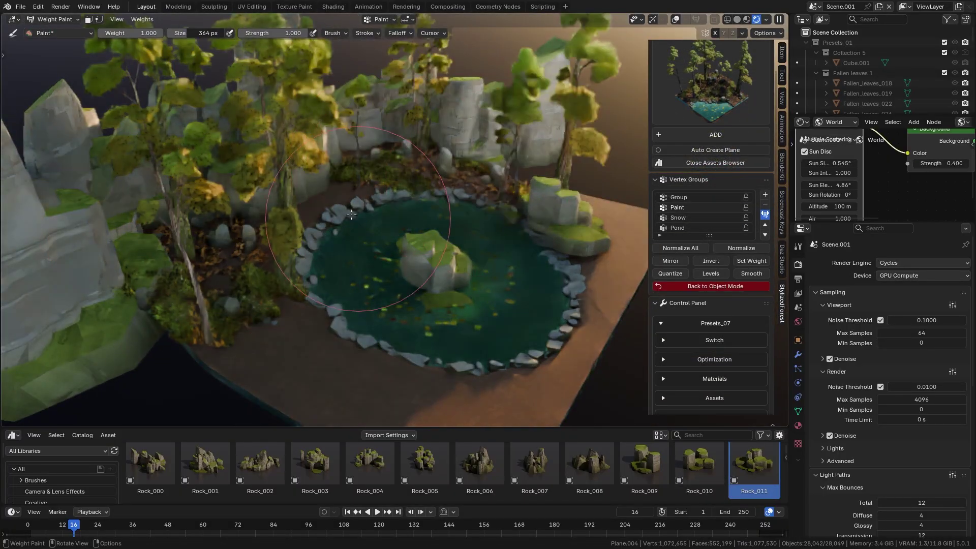
middle_drag(392, 268, 377, 252)
scroll(379, 246, down, 2)
scroll(377, 252, up, 1)
drag(241, 243, 227, 318)
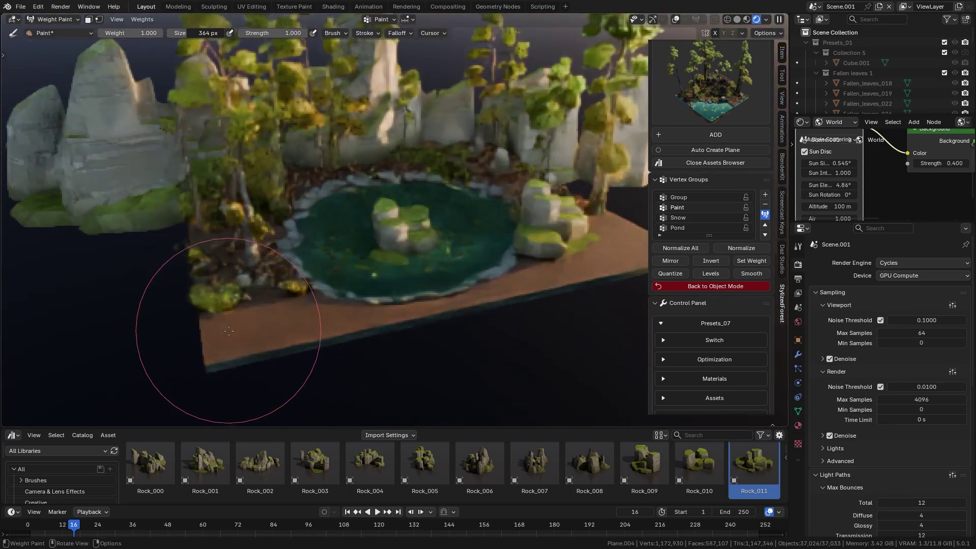
middle_drag(511, 258, 499, 249)
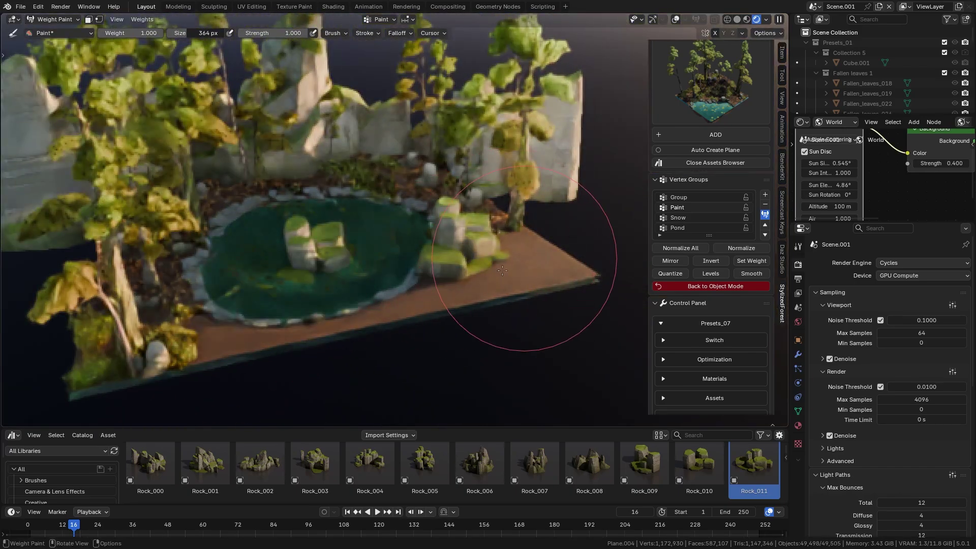
drag(519, 263, 438, 295)
mouse_move(307, 323)
mouse_down()
mouse_move(240, 333)
mouse_move(334, 328)
mouse_up()
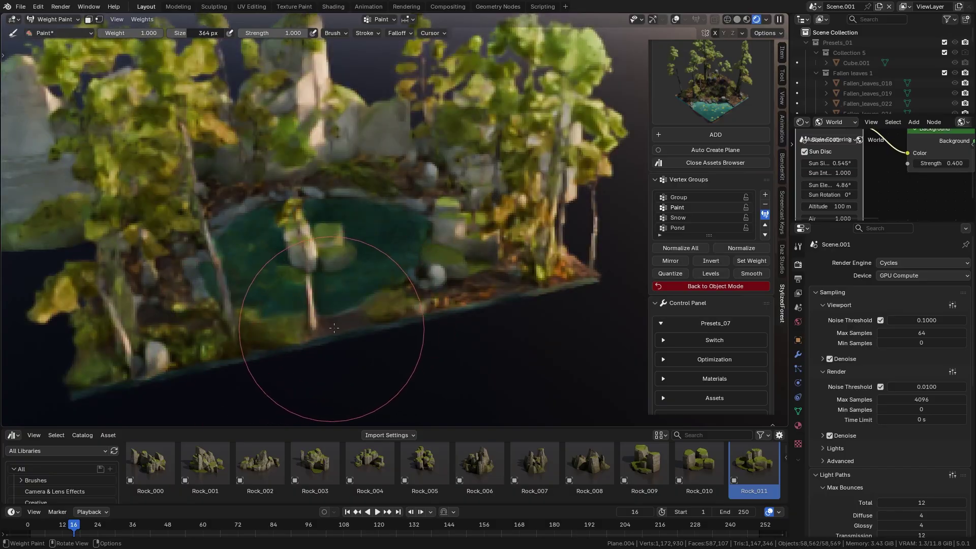
Return the painted ground plane to Object Mode and view the whole forest scene.
mouse_move(453, 297)
middle_down()
mouse_move(434, 323)
mouse_move(410, 294)
mouse_move(425, 349)
mouse_move(438, 275)
mouse_move(403, 337)
mouse_move(466, 274)
middle_up()
key(ctrl+Tab)
click(351, 221)
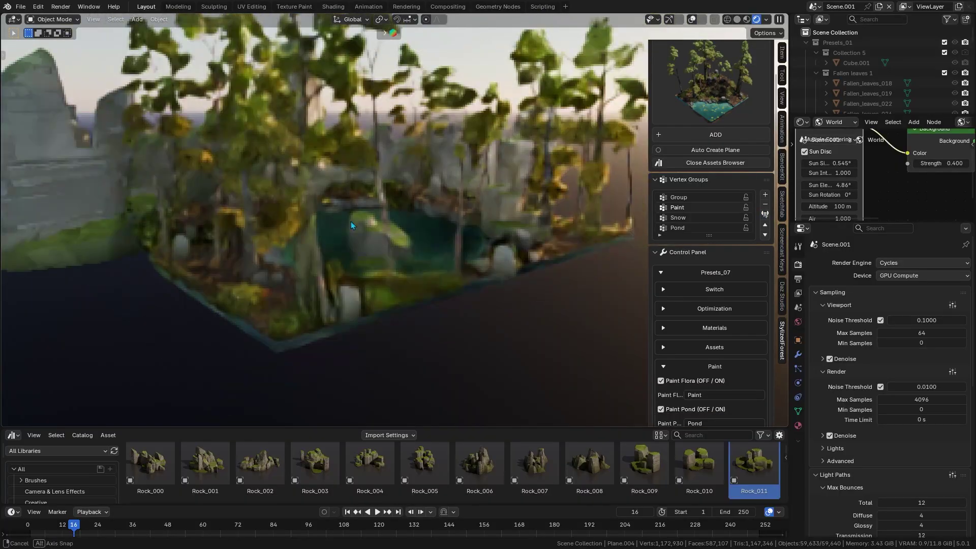
scroll(312, 228, down, 3)
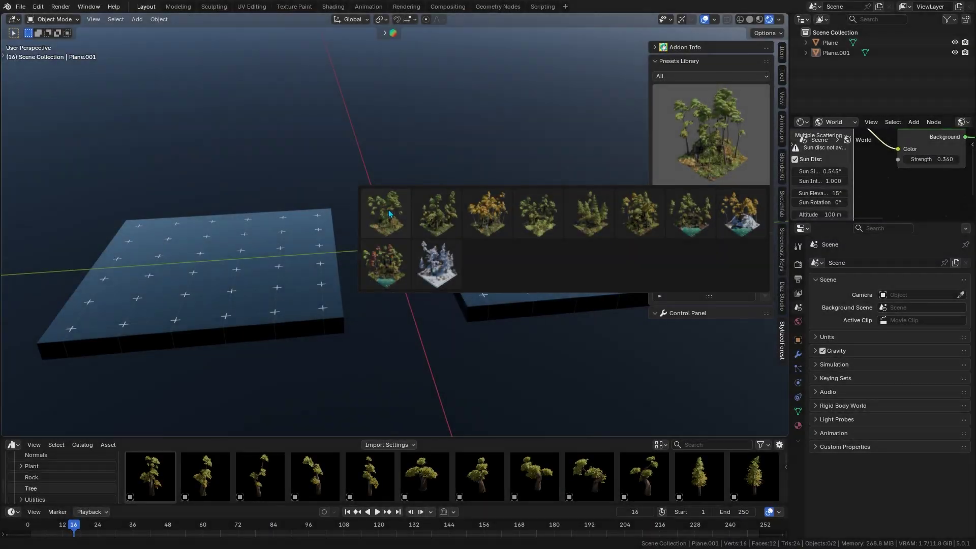
Add the Presets_01 forest preset to the existing plane.
click(614, 190)
click(670, 196)
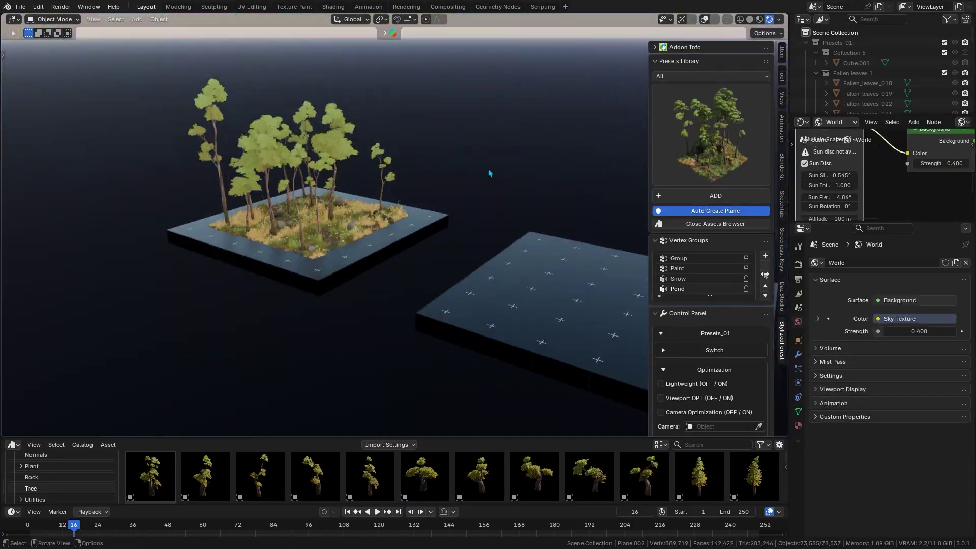
Choose the snowy conifer forest preset and add it on an automatically created plane.
click(671, 173)
click(436, 262)
shift+middle_drag(436, 233, 610, 188)
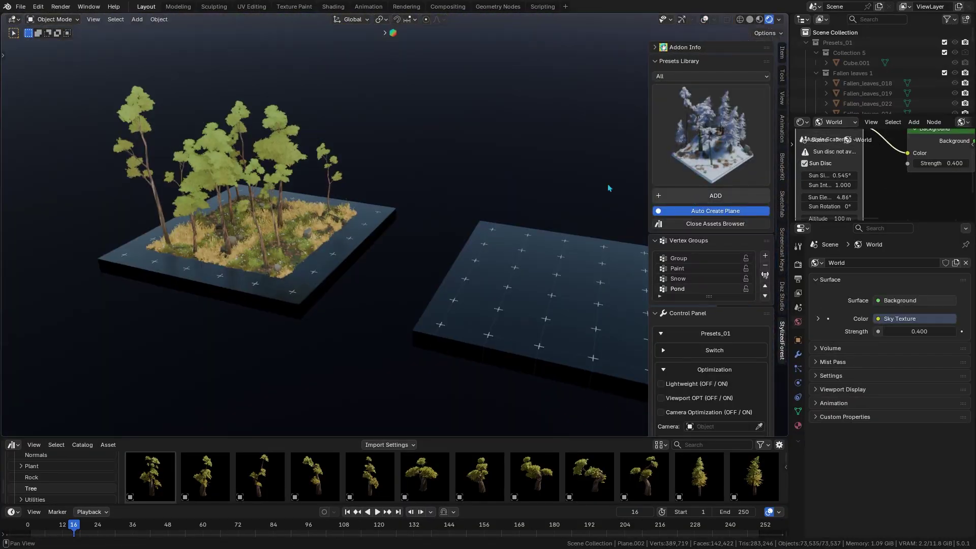
scroll(502, 166, up, 4)
scroll(422, 231, down, 4)
shift+middle_drag(422, 231, 391, 211)
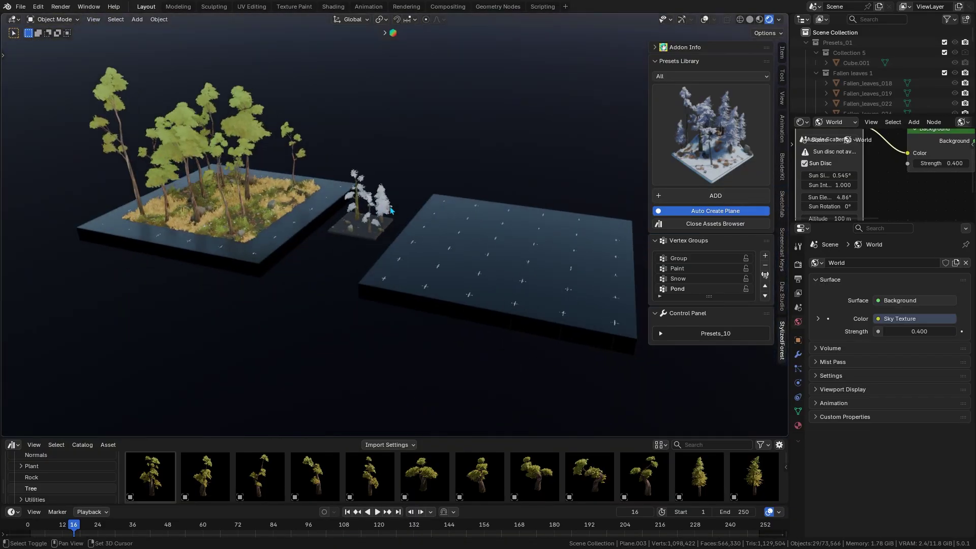
Scale the snowy forest's plane mesh up about 1.8 times in Edit Mode, over the empty plane.
key(s)
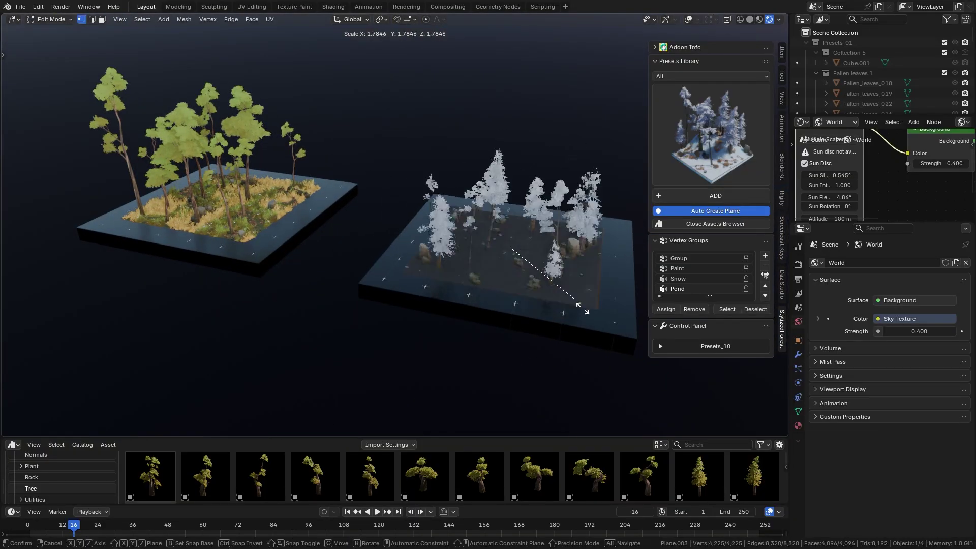
click(590, 310)
key(Tab)
scroll(460, 303, down, 5)
scroll(460, 304, up, 5)
middle_drag(460, 303, 590, 291)
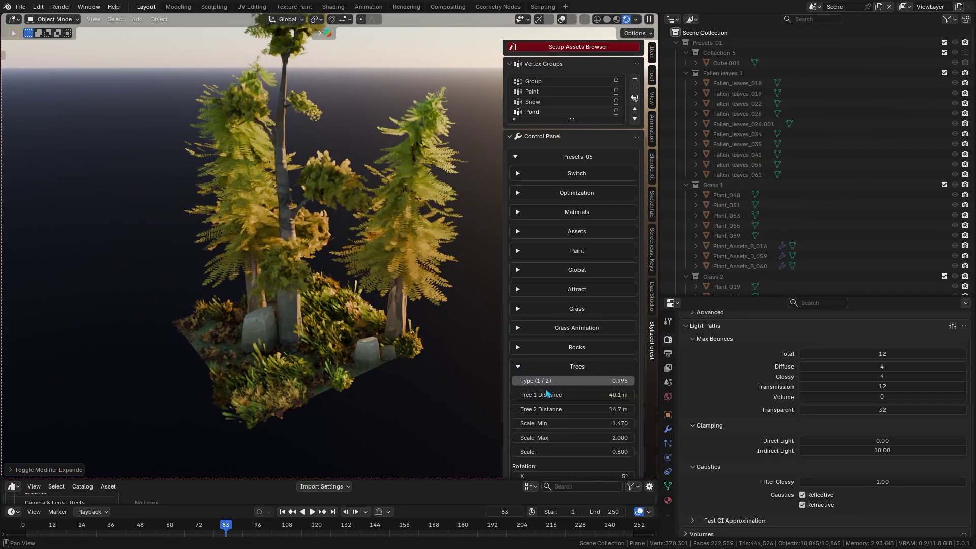
Set the trees' Scale Min to 0.920 and Scale Max to 2.650 in the Presets_05 forest controls.
scroll(544, 386, down, 8)
drag(549, 248, 520, 234)
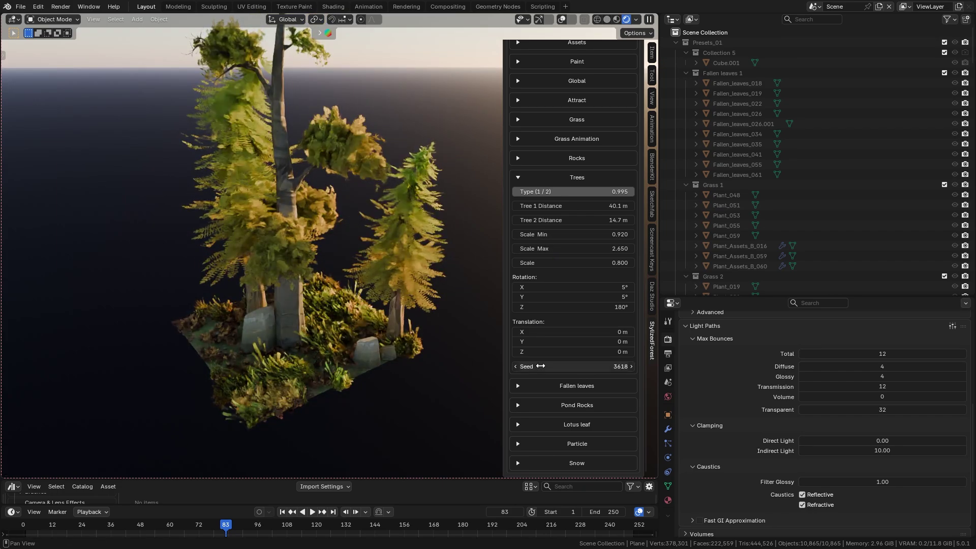
scroll(557, 213, up, 3)
Set the grass Scale Max to 2.640 and adjust the grass Distance in the Presets_05 forest.
click(557, 200)
ctrl+middle_drag(424, 259, 442, 234)
drag(536, 294, 589, 294)
drag(542, 264, 564, 264)
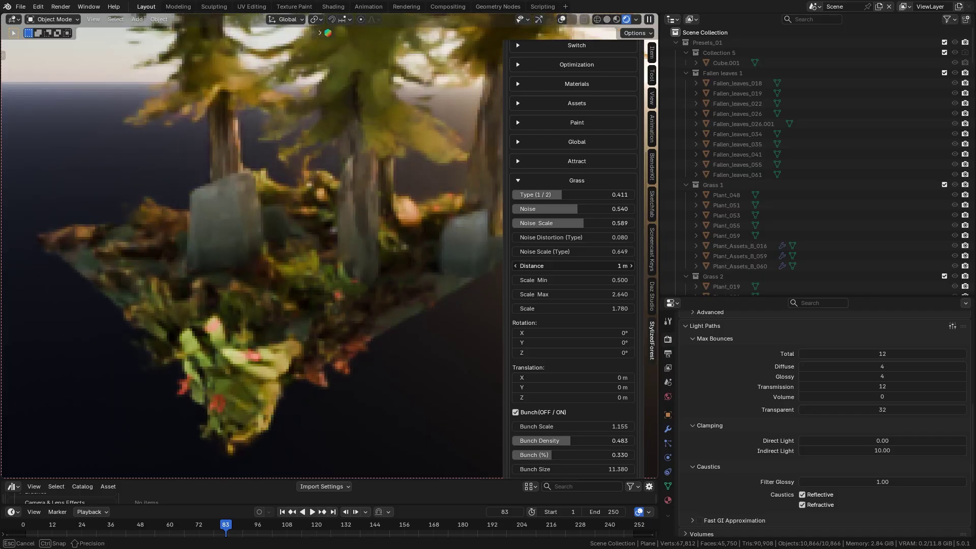
click(518, 350)
scroll(559, 346, down, 3)
drag(575, 329, 577, 329)
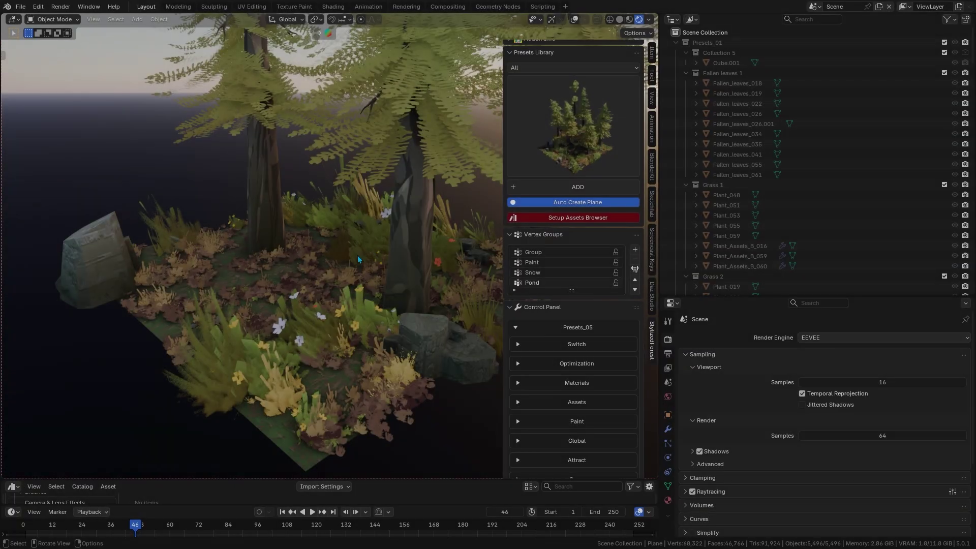
Play the animation and examine the moving grass and foliage of the Presets_05 and Presets_09 forests from several angles.
middle_drag(358, 255, 419, 243)
key(space)
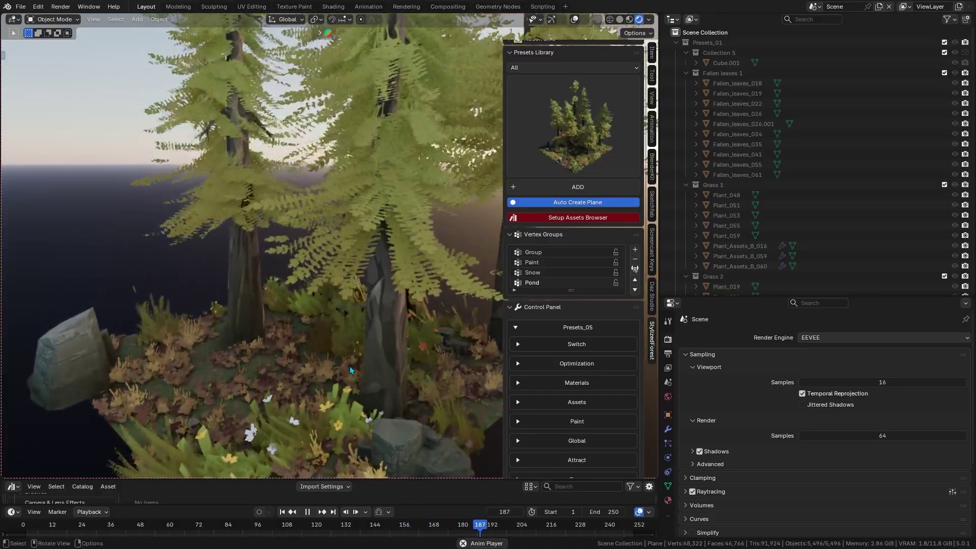
scroll(349, 361, down, 4)
middle_drag(350, 356, 402, 355)
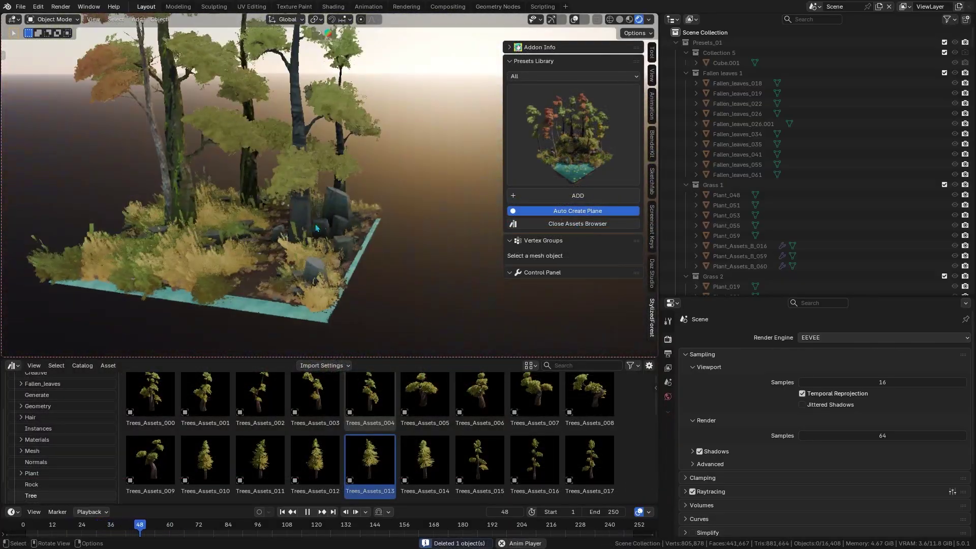
middle_drag(337, 227, 371, 215)
scroll(350, 226, up, 5)
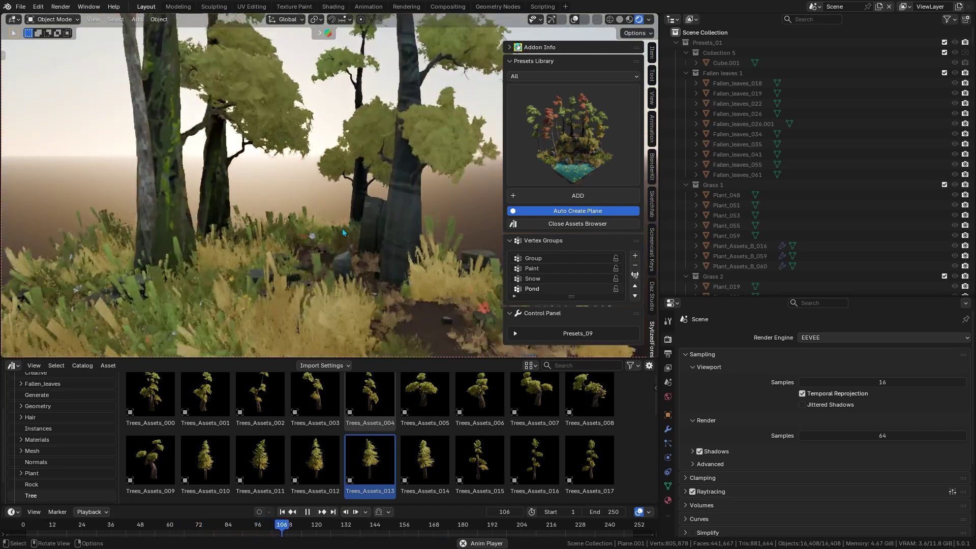
middle_drag(348, 241, 365, 237)
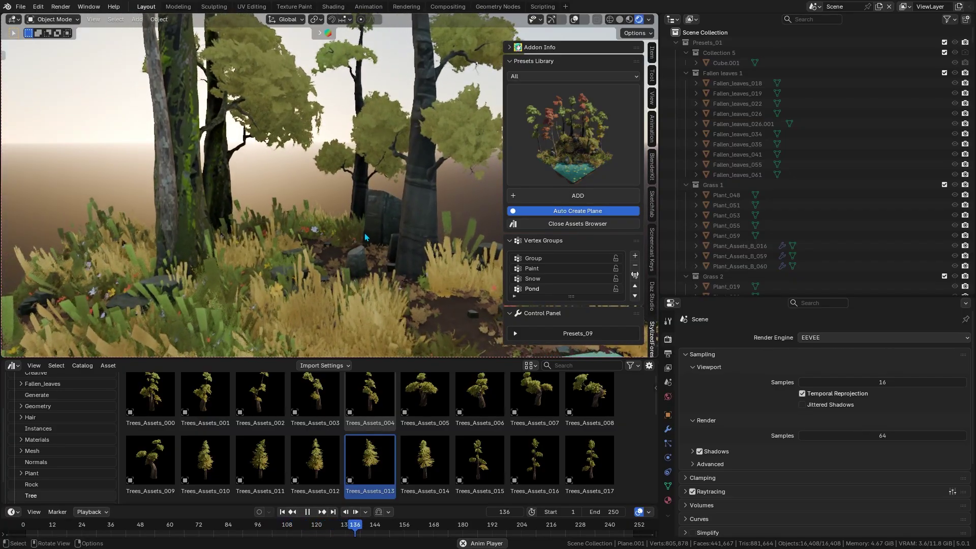
middle_drag(324, 245, 301, 259)
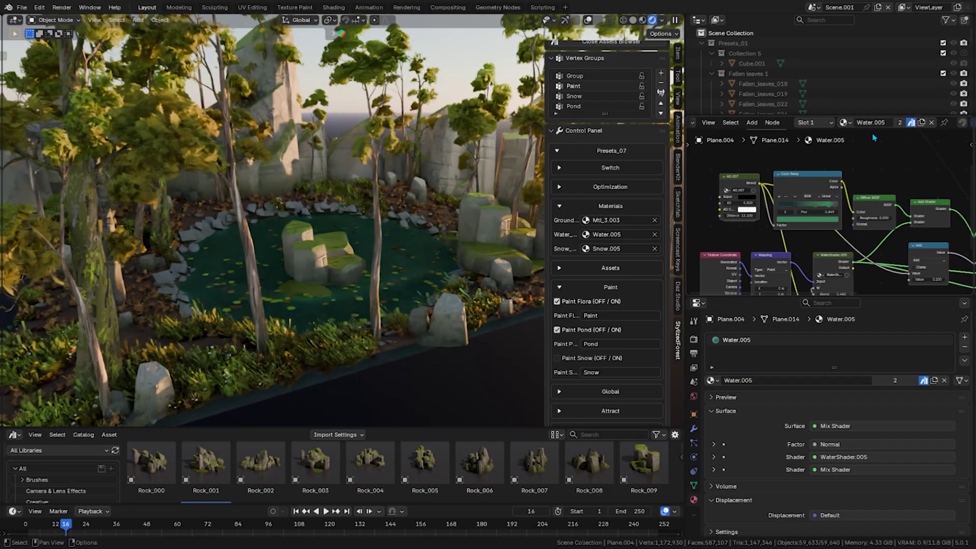
Limit the viewport render to a region around the pond rock and move the Water.005 Color Ramp's first stop to position 0.006.
key(ctrl+b)
drag(149, 207, 419, 383)
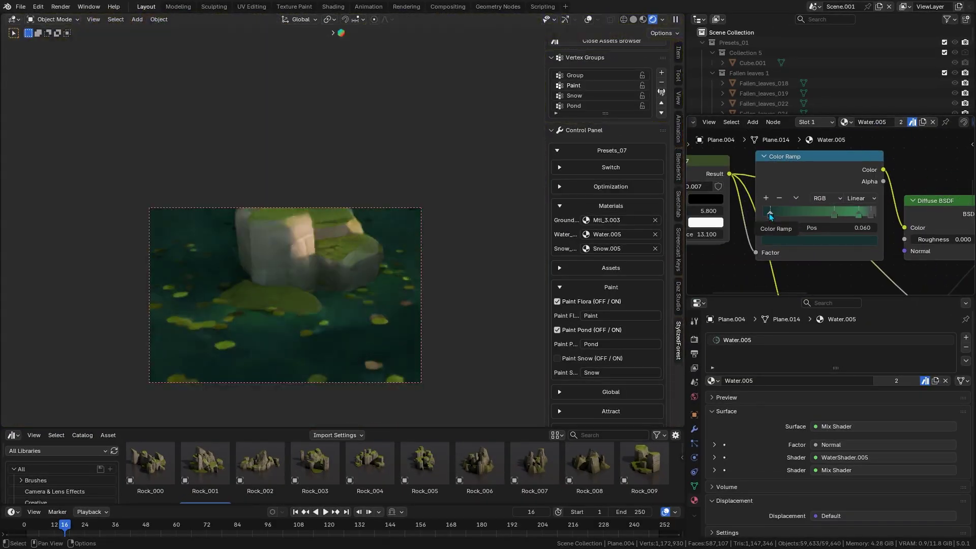
click(771, 216)
scroll(792, 246, down, 4)
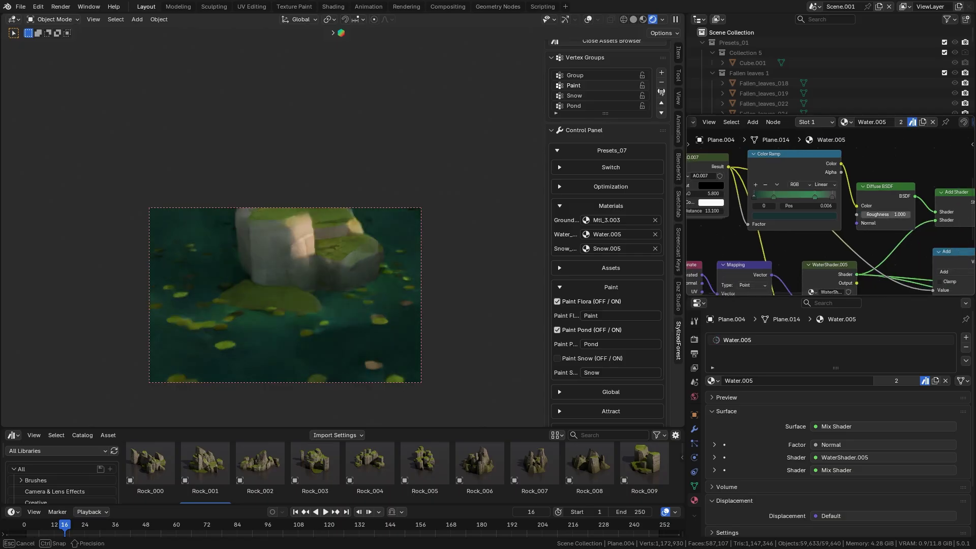
Recolour the first stop of the Water.005 Color Ramp to a bright teal.
middle_drag(885, 257, 879, 168)
scroll(885, 229, down, 4)
middle_drag(883, 227, 895, 200)
middle_drag(814, 135, 796, 234)
scroll(834, 208, up, 8)
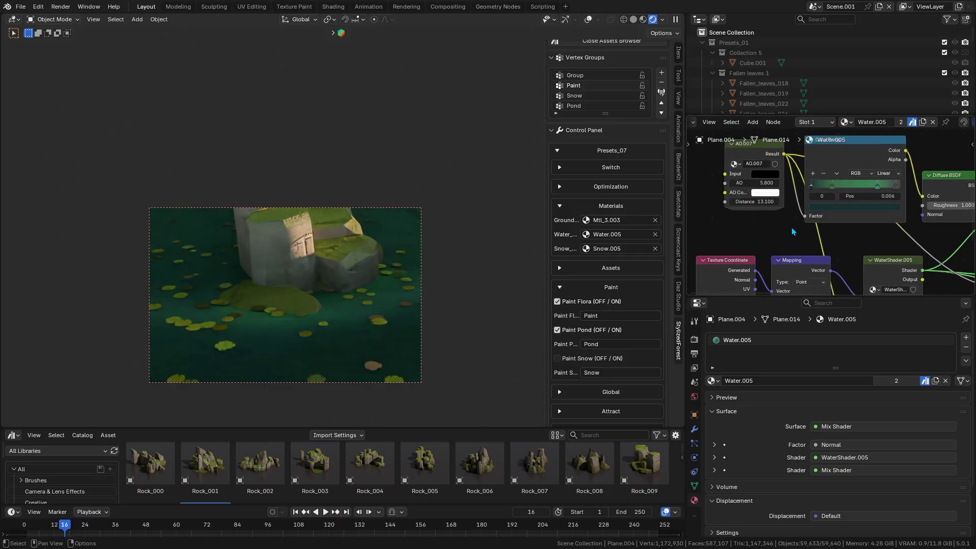
click(880, 193)
click(780, 193)
click(798, 224)
drag(840, 42, 833, 30)
drag(894, 95, 894, 53)
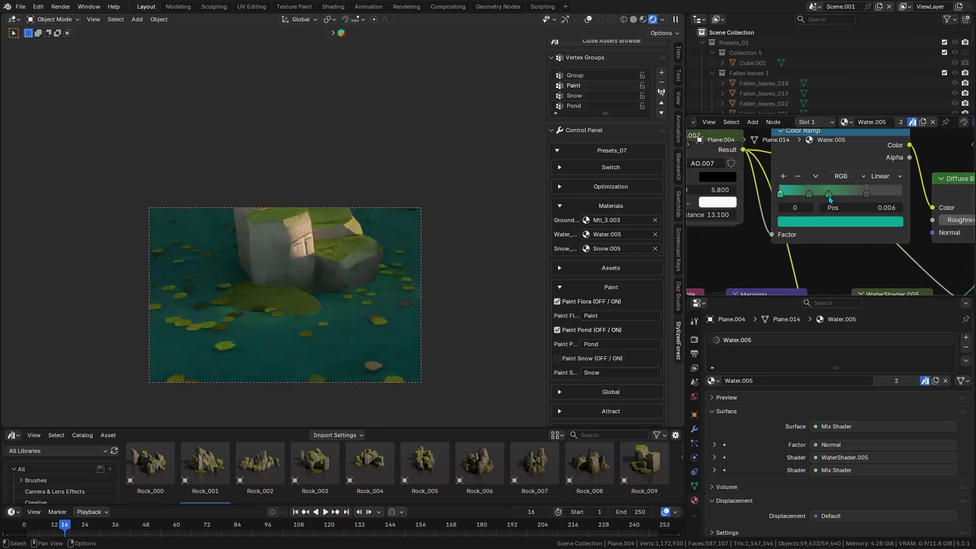
Recolour the Water.005 Color Ramp stop at position 0.449 to bright green and enlarge the render region to cover the pond view.
click(830, 194)
click(829, 222)
drag(819, 49, 810, 44)
key(ctrl+b)
drag(85, 92, 513, 372)
Search the materials for mtl-3.003 and switch the material slot to Mtl_3.003.
click(846, 122)
text(mtl)
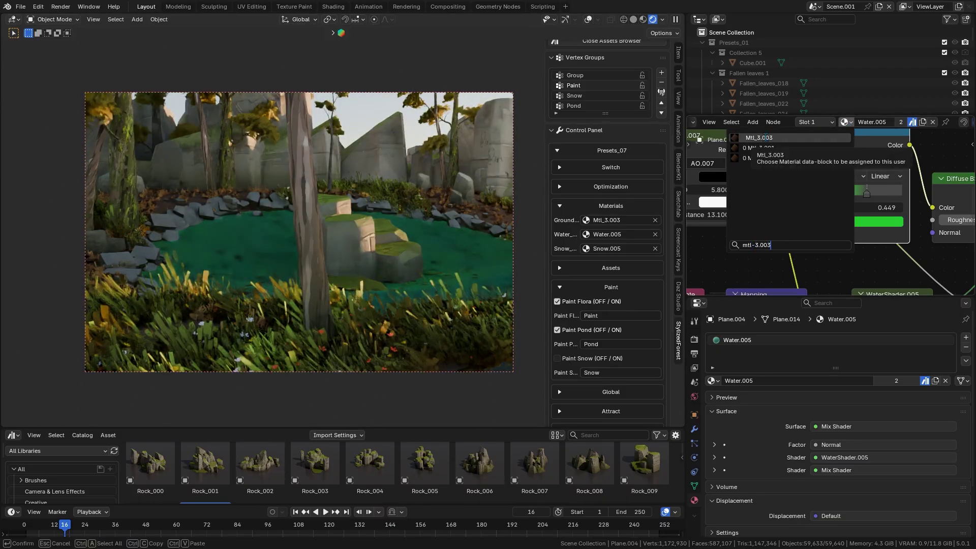
text(-3.003)
click(765, 138)
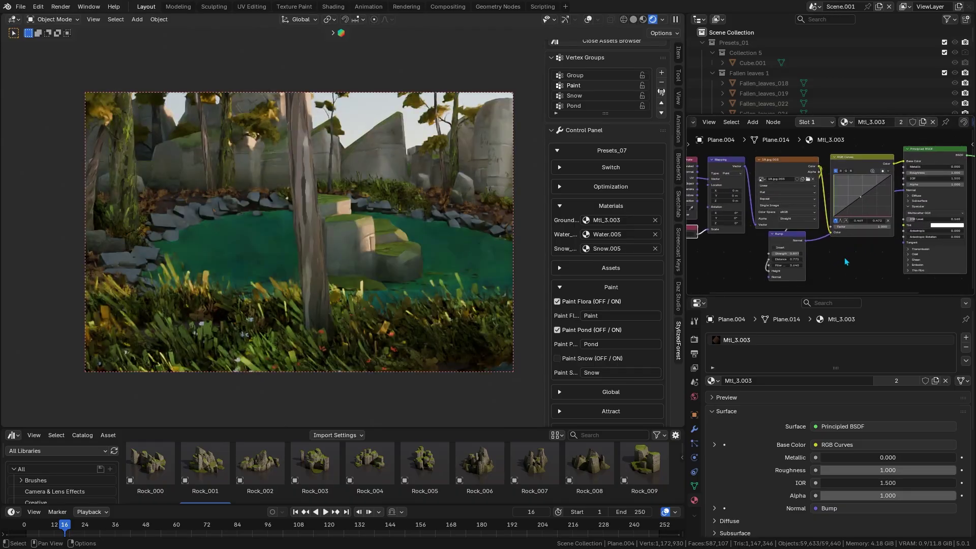
Raise the green channel of the Mtl_3.003 RGB Curves node with a point at about 0.37, 0.66.
scroll(846, 262, up, 2)
middle_drag(872, 245, 850, 279)
drag(829, 200, 829, 202)
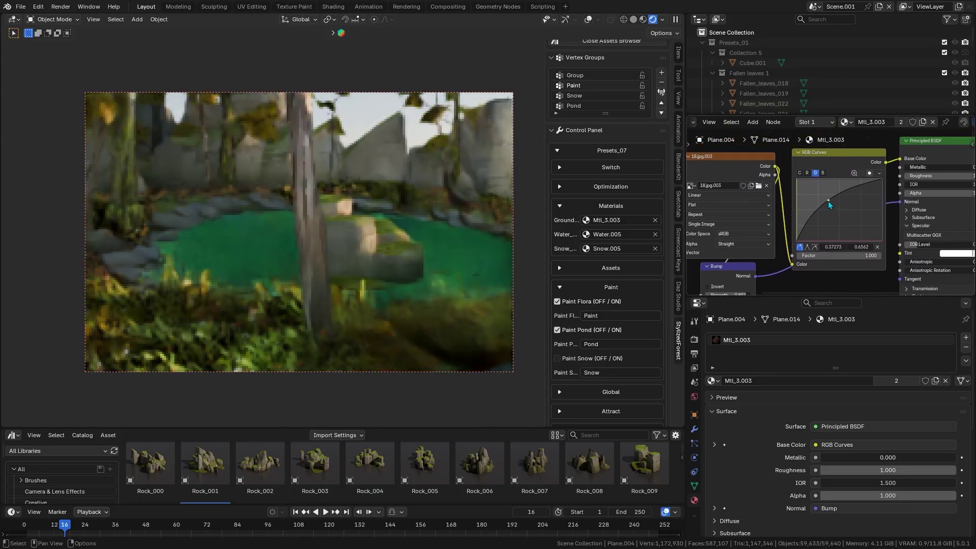
Preview the pond shore in a close-up render region and reshape the ground's RGB curves, lowering the red channel at about 0.58, 0.45.
middle_drag(244, 240, 358, 220)
scroll(361, 226, up, 3)
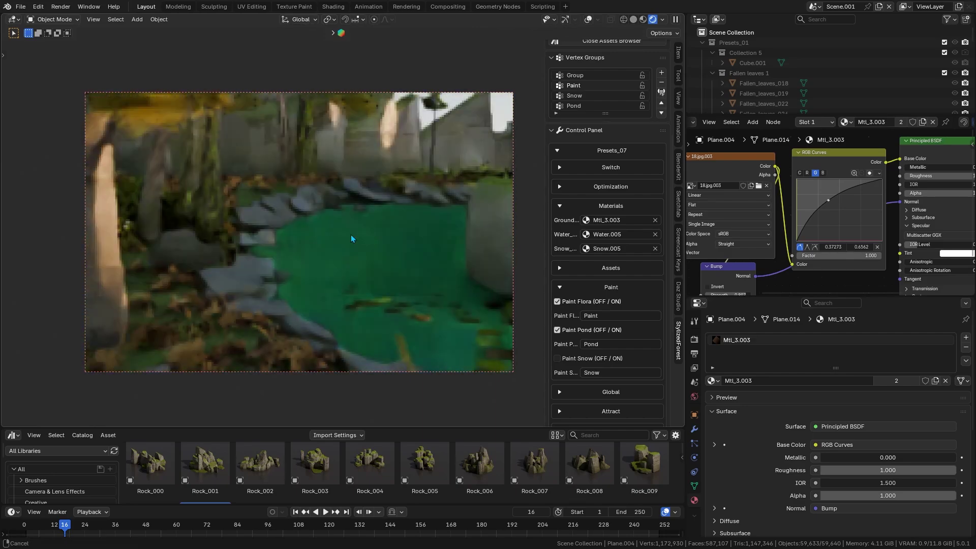
key(ctrl+b)
drag(82, 240, 267, 405)
key(ctrl+b)
drag(31, 231, 333, 400)
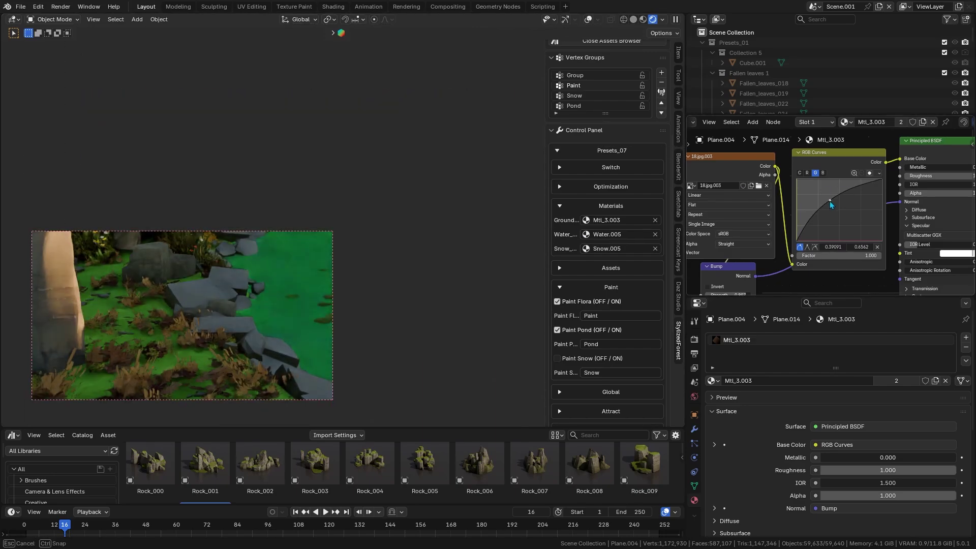
drag(830, 204, 834, 206)
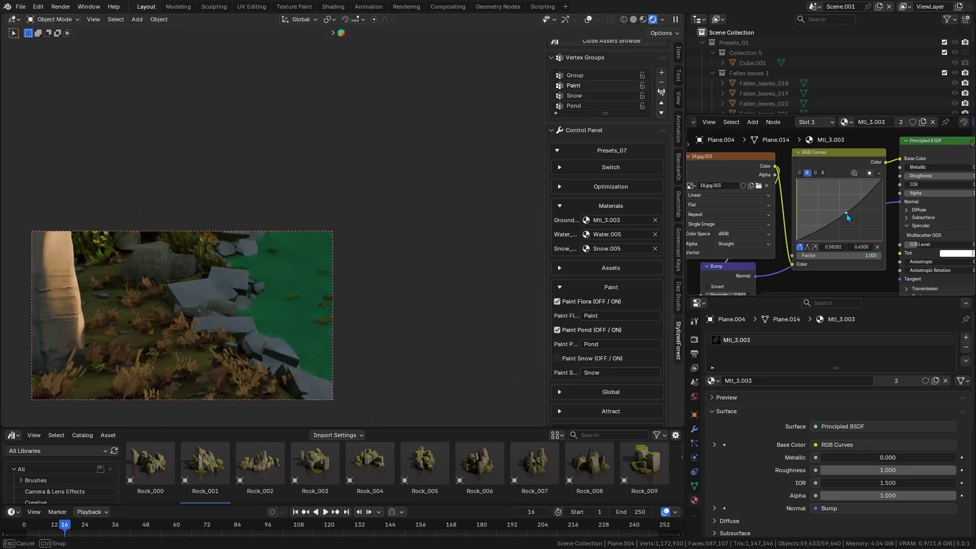
Pull the view back and set the render region around the whole pond.
mouse_move(185, 257)
middle_down()
mouse_move(154, 295)
mouse_move(90, 161)
middle_up()
key(ctrl+b)
drag(88, 160, 404, 330)
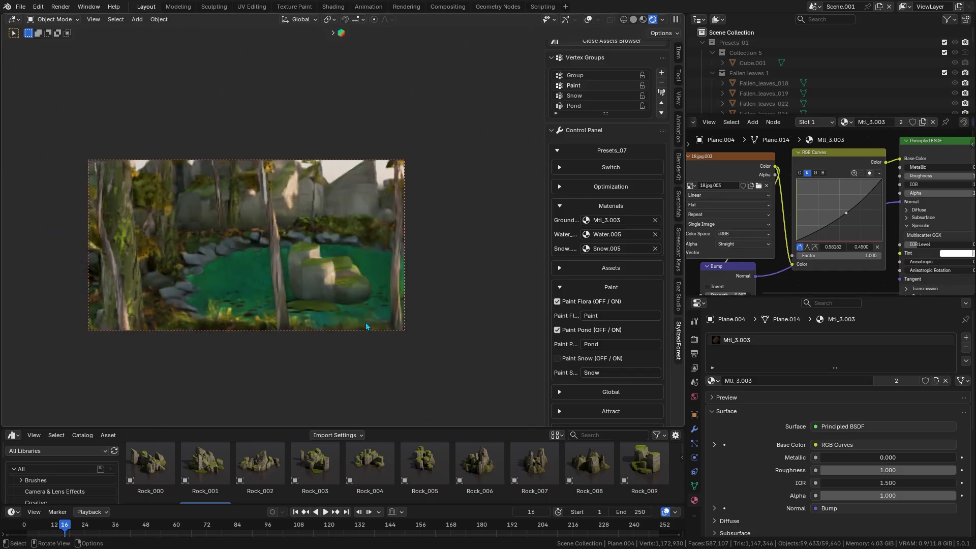
shift+middle_drag(366, 325, 231, 168)
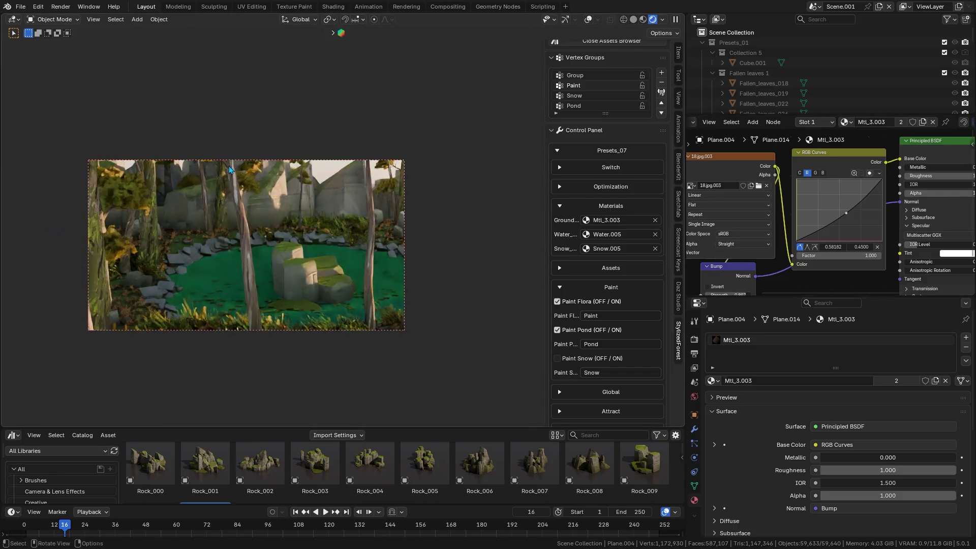
scroll(585, 264, down, 1)
scroll(589, 252, down, 4)
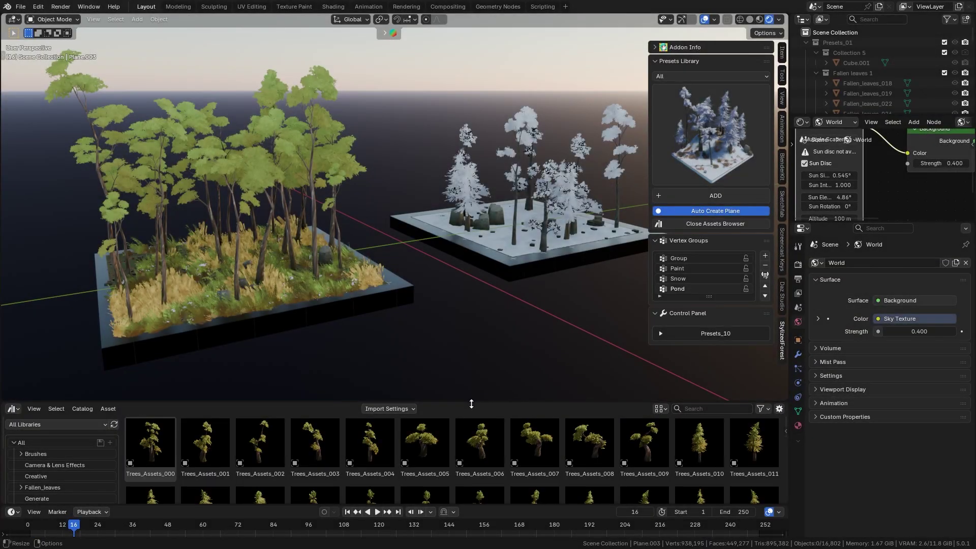
Enlarge the asset browser and look through the Rock and Plant catalogs down to the lotus leaves and flowers.
drag(471, 403, 483, 130)
click(95, 314)
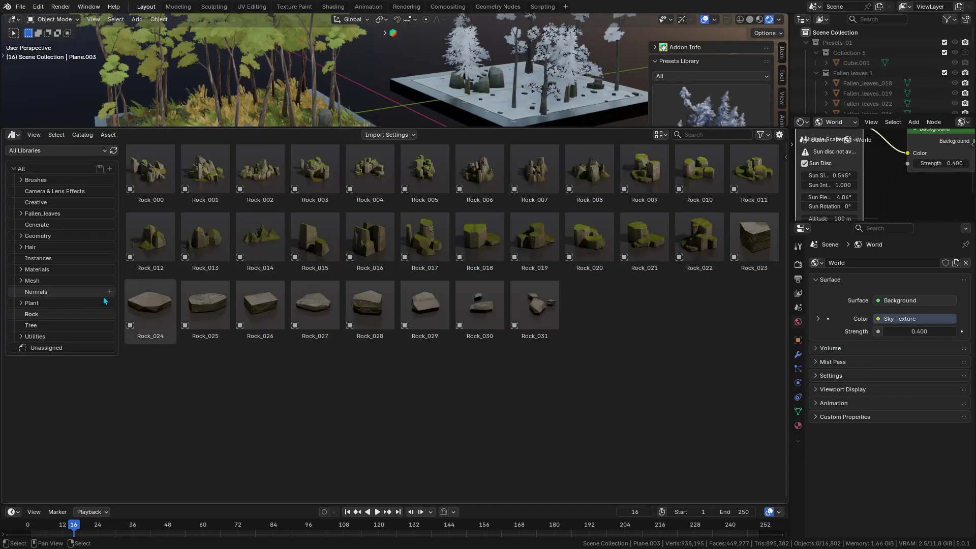
click(44, 302)
scroll(295, 308, down, 5)
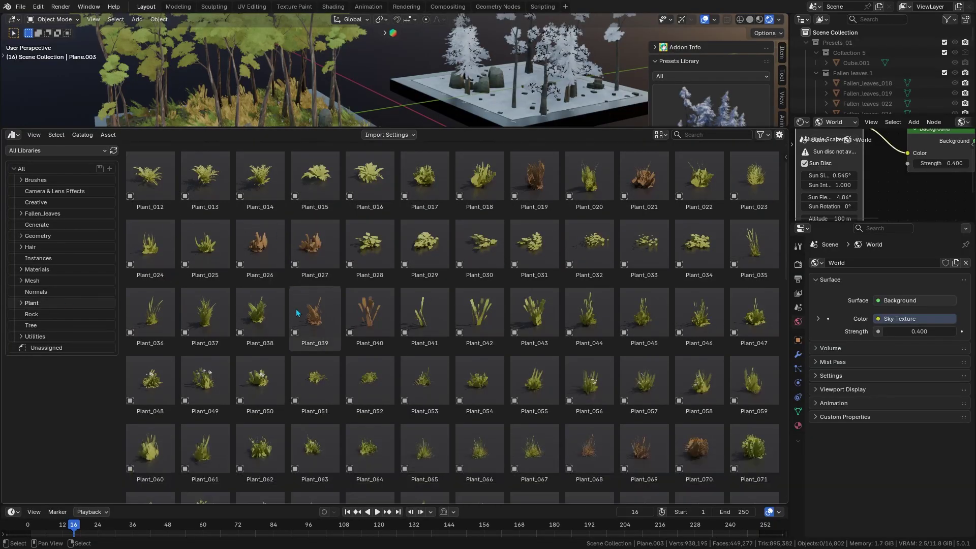
scroll(398, 328, down, 8)
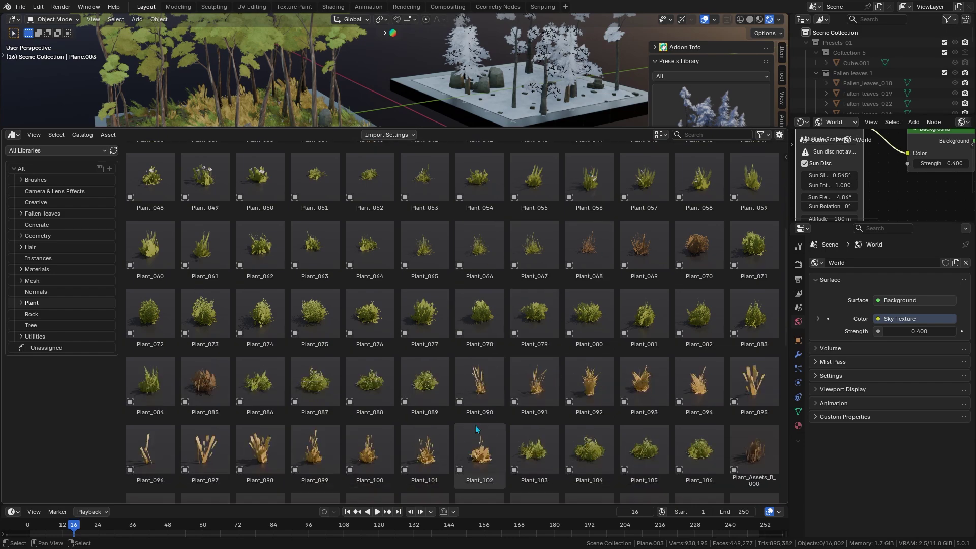
scroll(317, 404, down, 8)
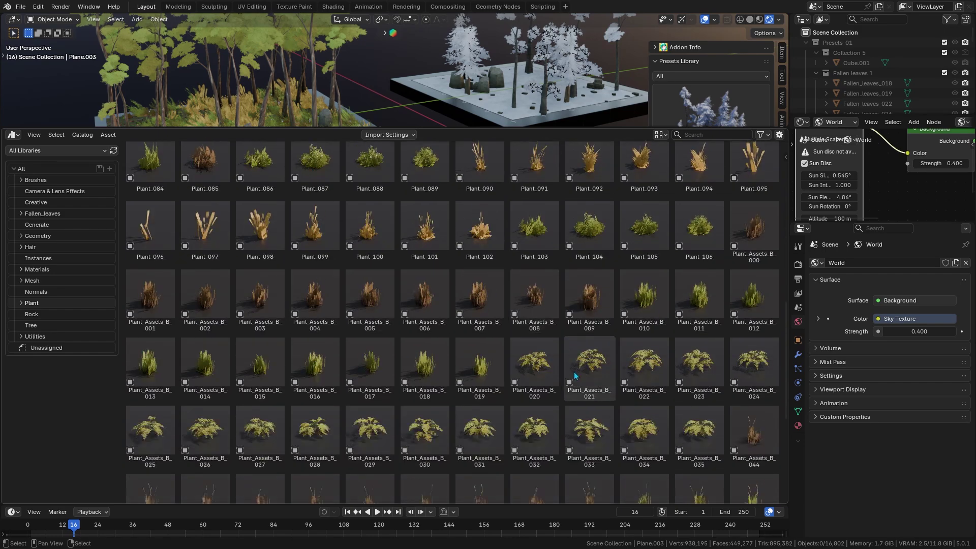
scroll(595, 401, down, 8)
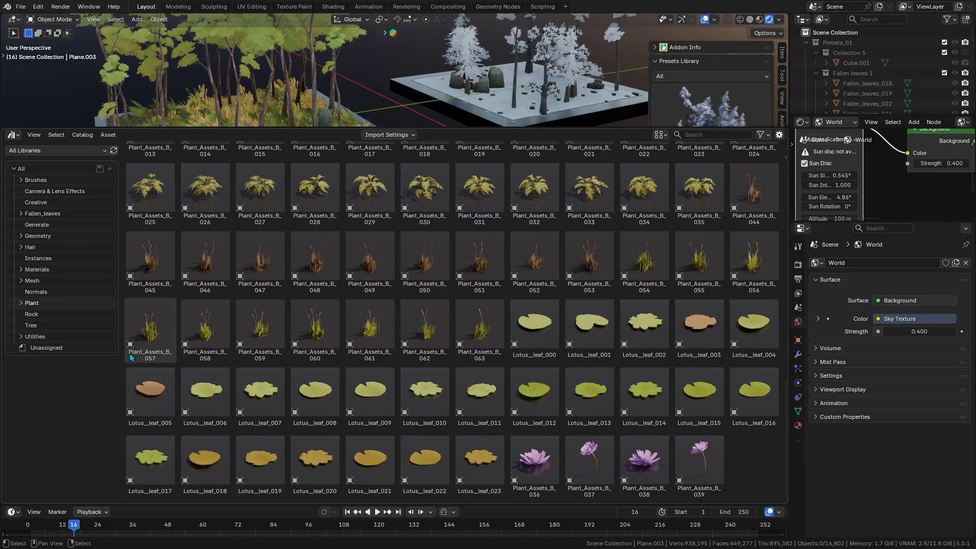
Look through the Tree, Fallen_leaves and Rock catalogs and shrink the asset browser back to a single row.
click(53, 326)
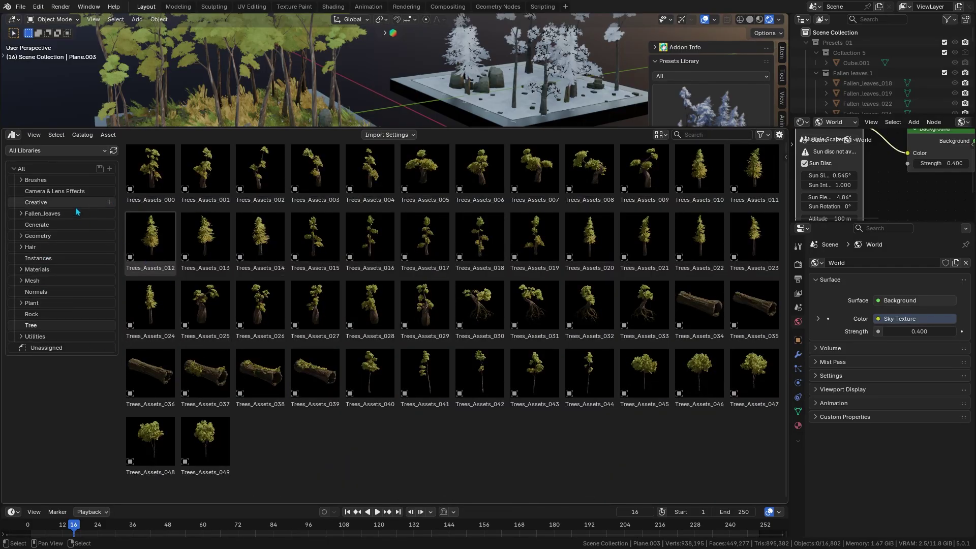
click(69, 213)
scroll(534, 333, down, 3)
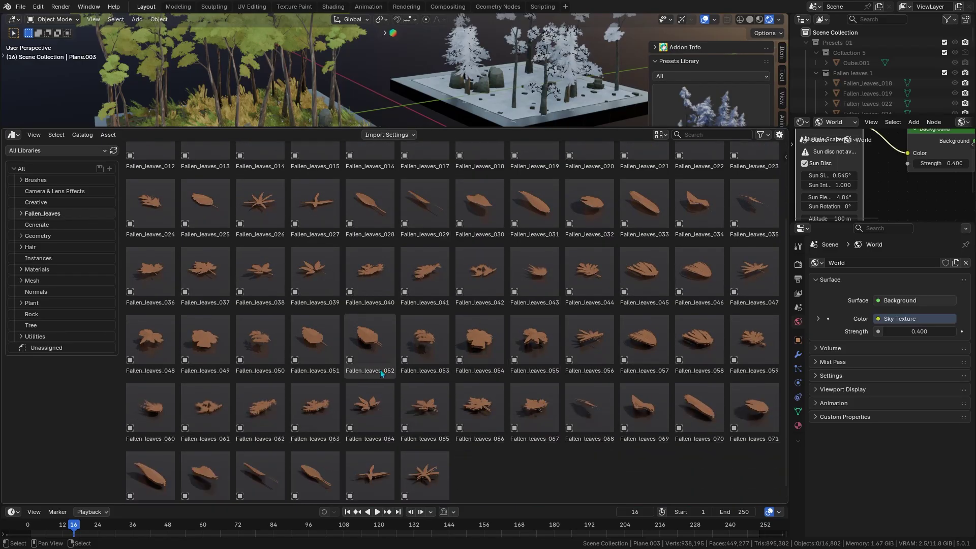
scroll(380, 370, up, 3)
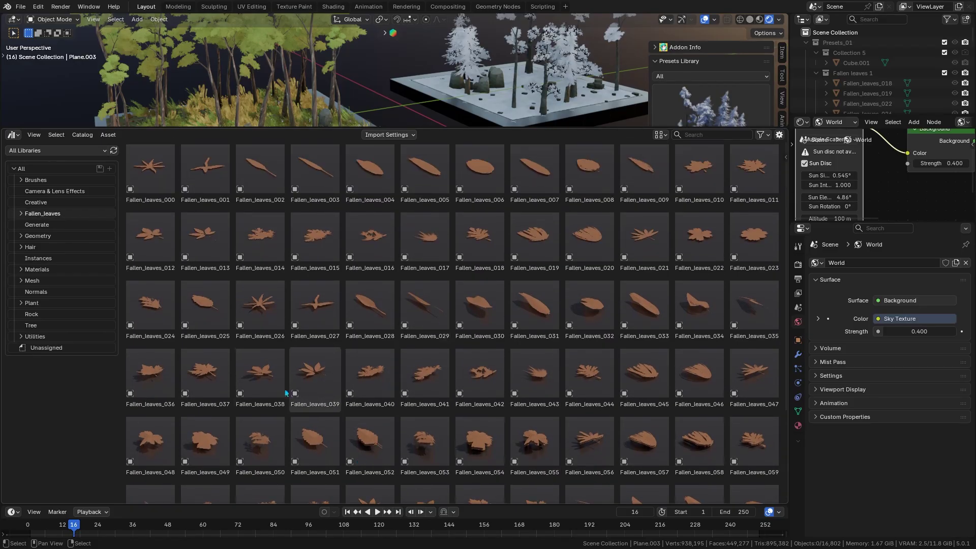
click(77, 315)
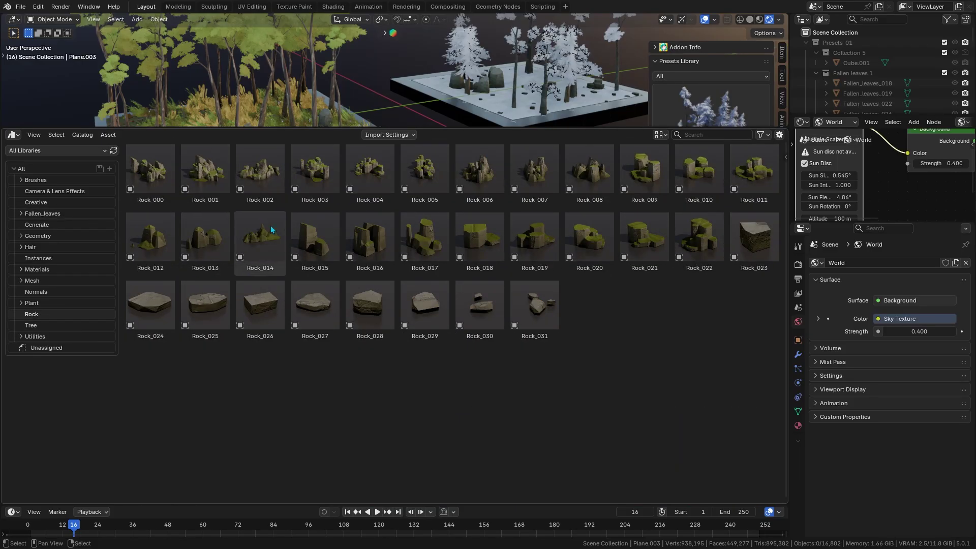
drag(325, 132, 310, 434)
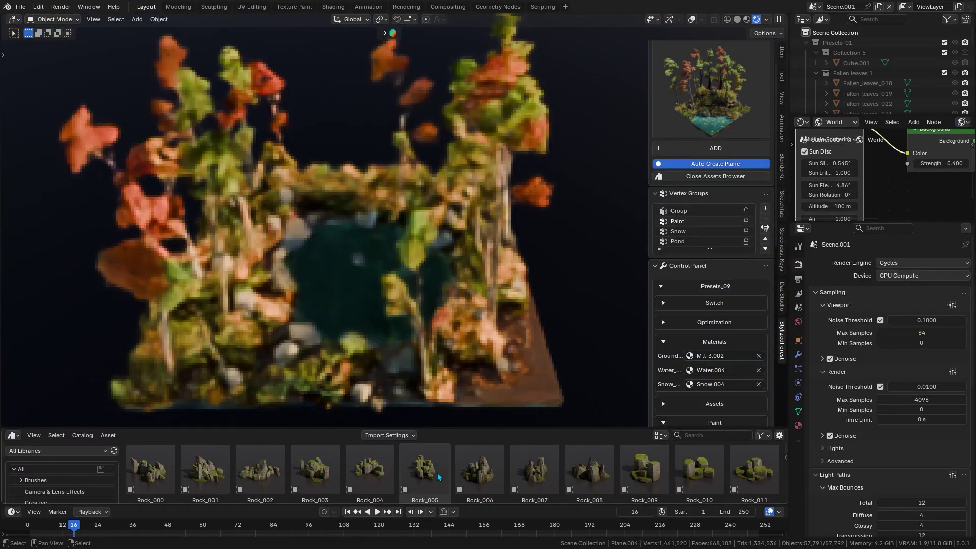
Place the Rock_009 asset in the middle of the autumn pond.
drag(650, 468, 512, 352)
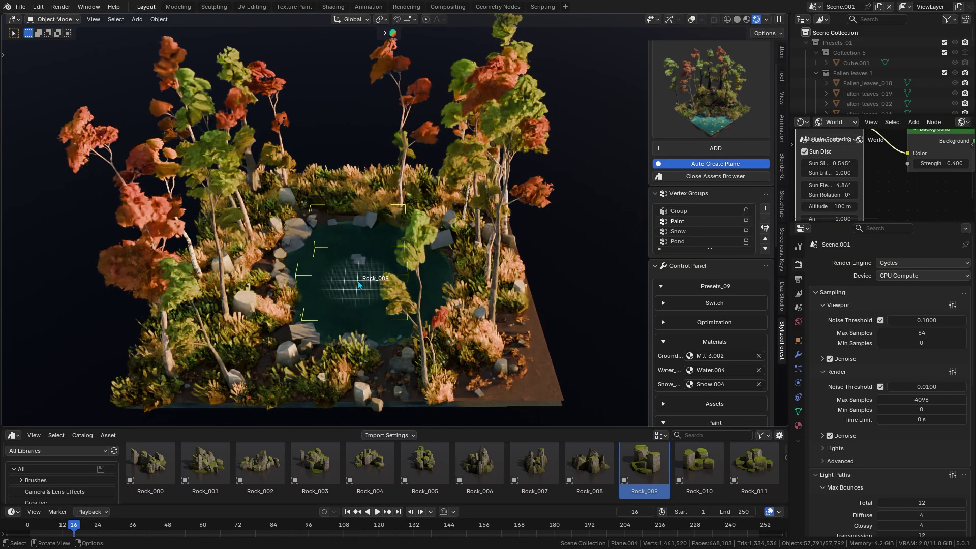
drag(358, 280, 358, 281)
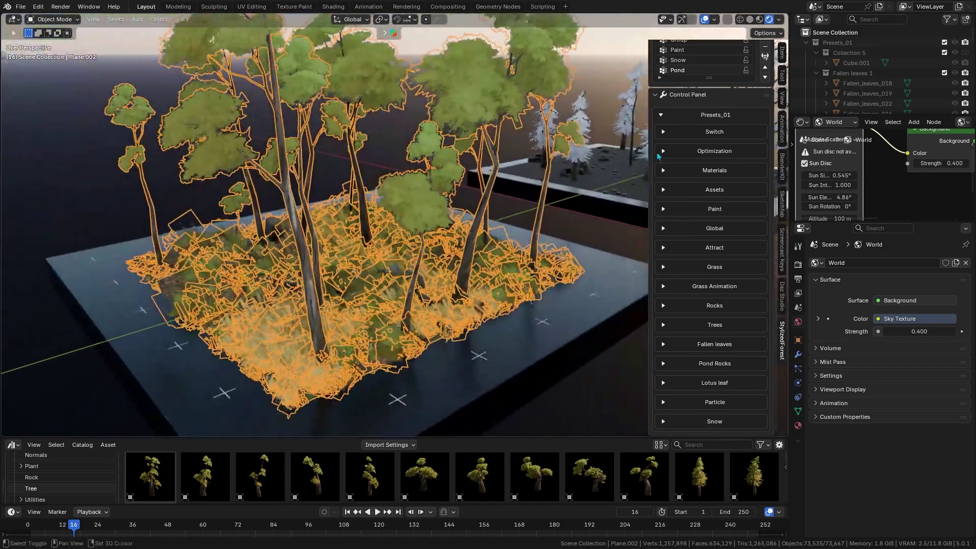
Show the Optimization settings of Presets_01 and hide the viewport overlays over the forest.
click(671, 151)
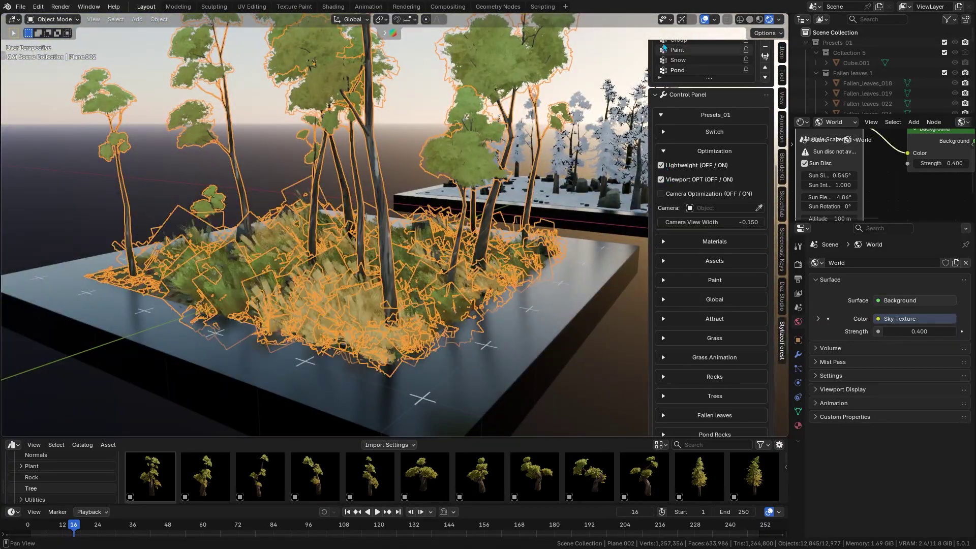
key(shift+alt+z)
mouse_move(529, 143)
middle_down()
mouse_move(527, 196)
mouse_move(523, 154)
middle_up()
scroll(526, 196, down, 3)
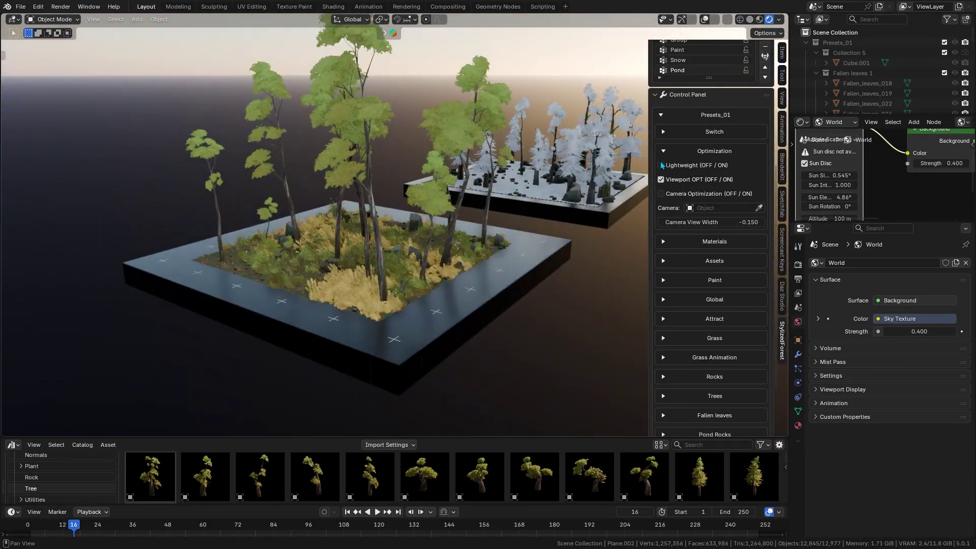
middle_drag(514, 203, 595, 183)
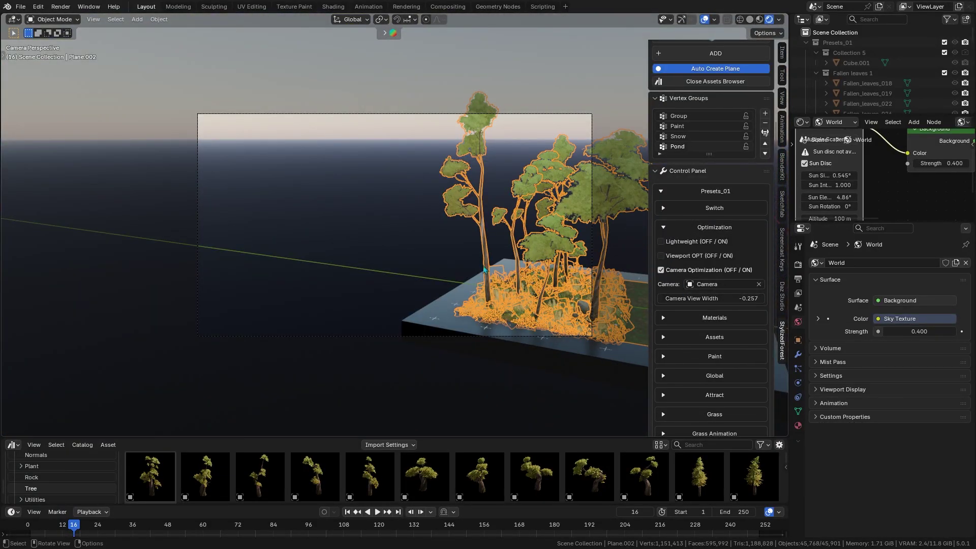
Fly the camera past the forest and snow plots to examine how Camera Optimization limits the scattered plants.
key(shift+grave)
key(s)
click(394, 225)
key(n)
key(shift+grave)
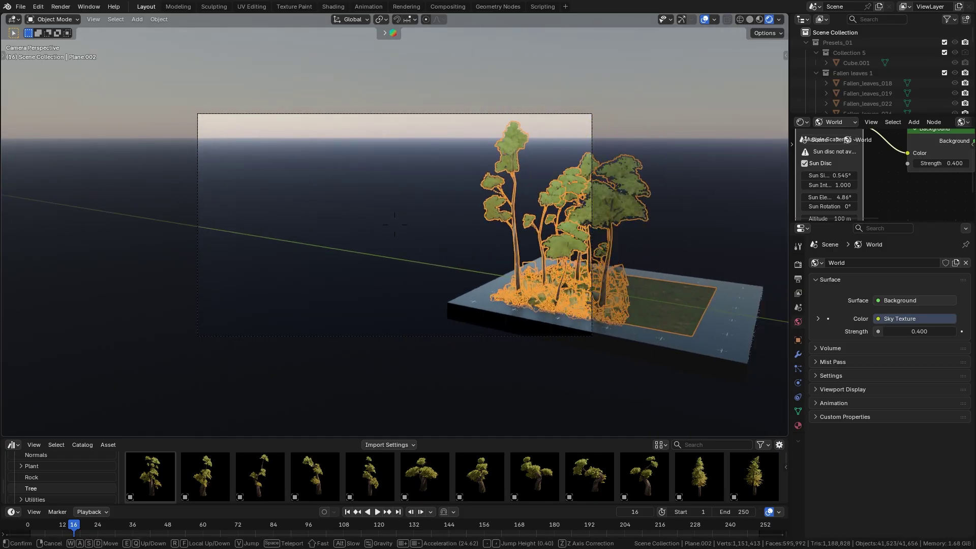
key(e)
key(s)
key(a)
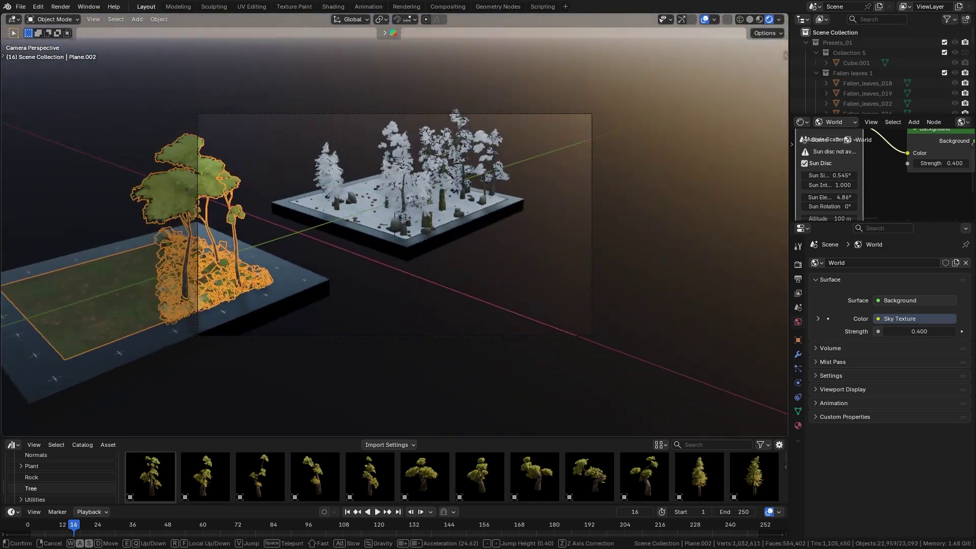
key(d)
key(a)
click(463, 249)
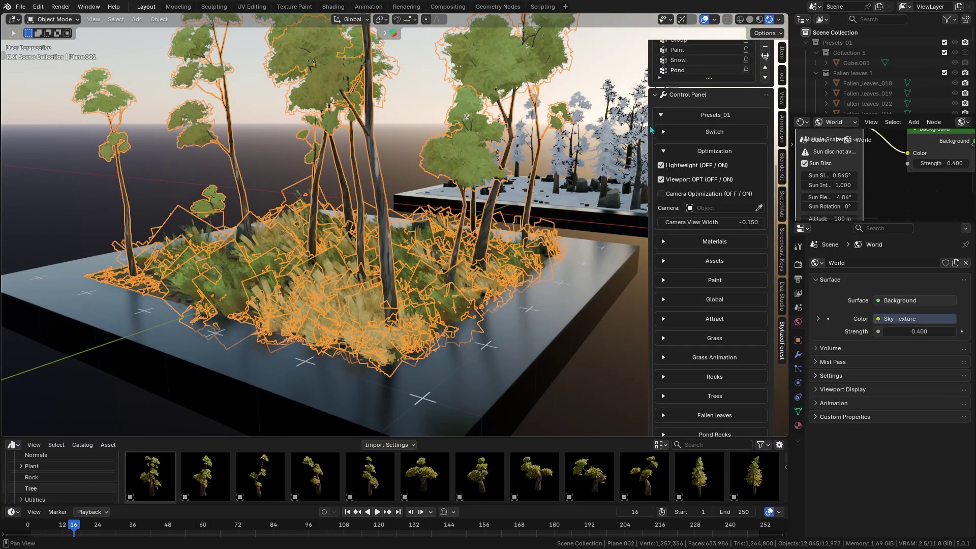
Hide the viewport overlays and examine the Presets_01 forest plot without the Lightweight optimization.
click(706, 20)
middle_drag(704, 35, 556, 154)
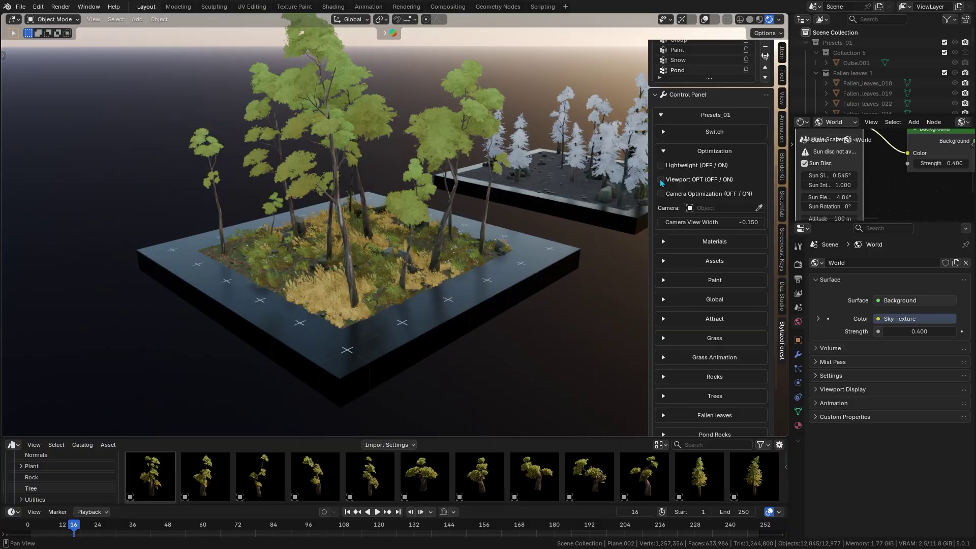
middle_drag(591, 183, 545, 191)
scroll(518, 217, down, 2)
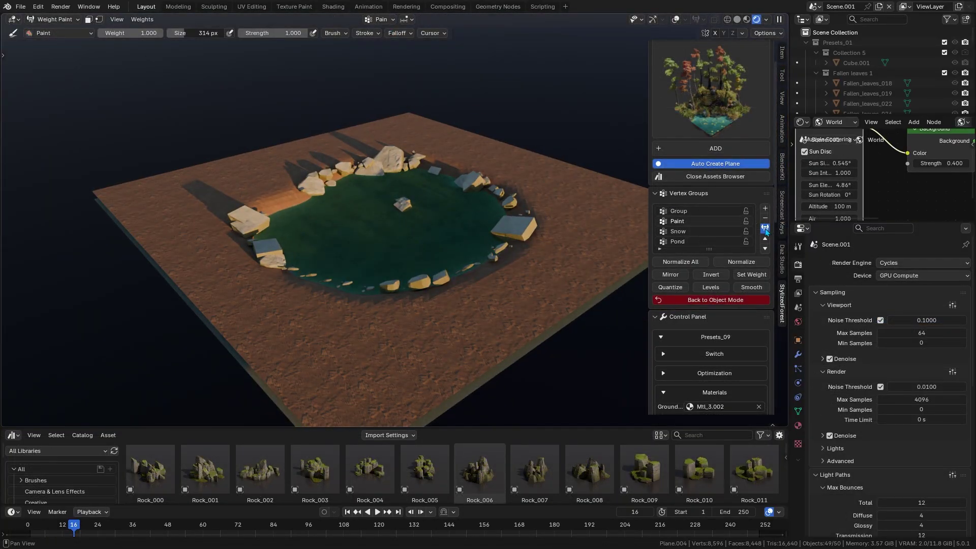
Weight paint the Paint vertex group around the autumn pond with a 178 px brush to scatter trees and grass.
middle_drag(563, 185, 491, 219)
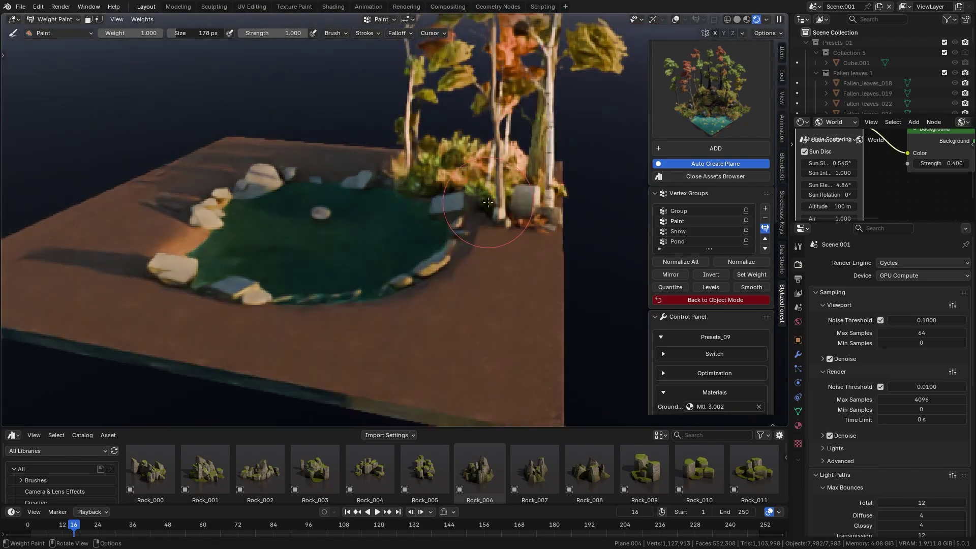
middle_drag(473, 300, 515, 200)
scroll(515, 200, up, 3)
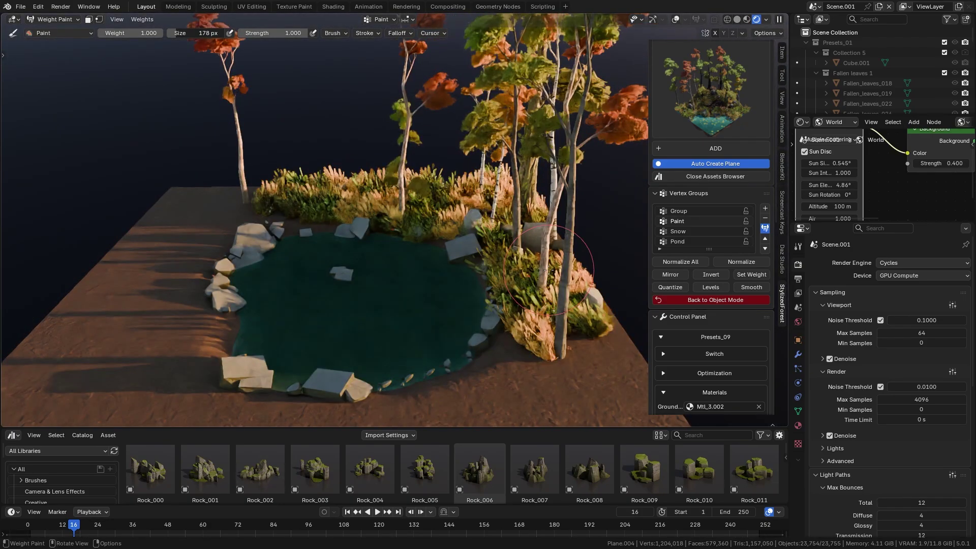
scroll(548, 270, down, 4)
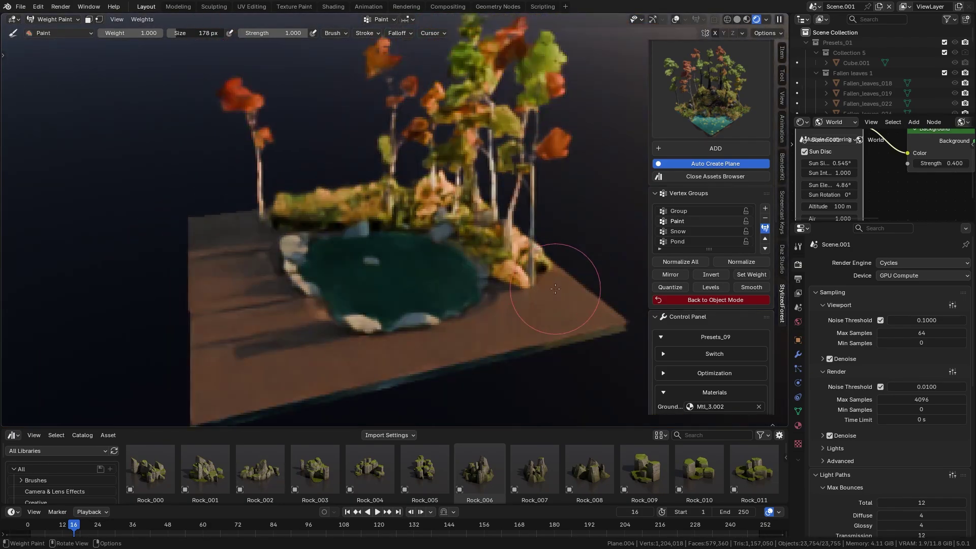
middle_drag(590, 251, 447, 349)
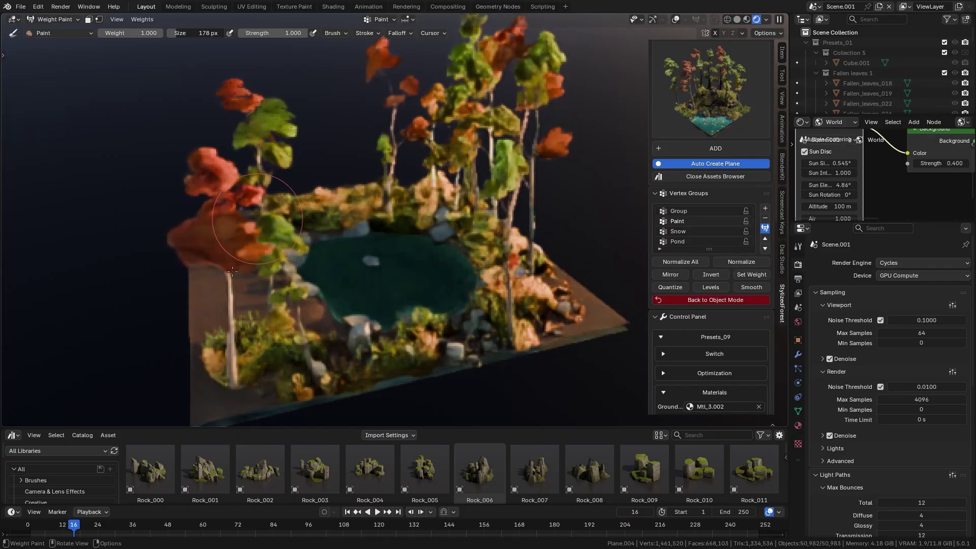
middle_drag(397, 326, 361, 304)
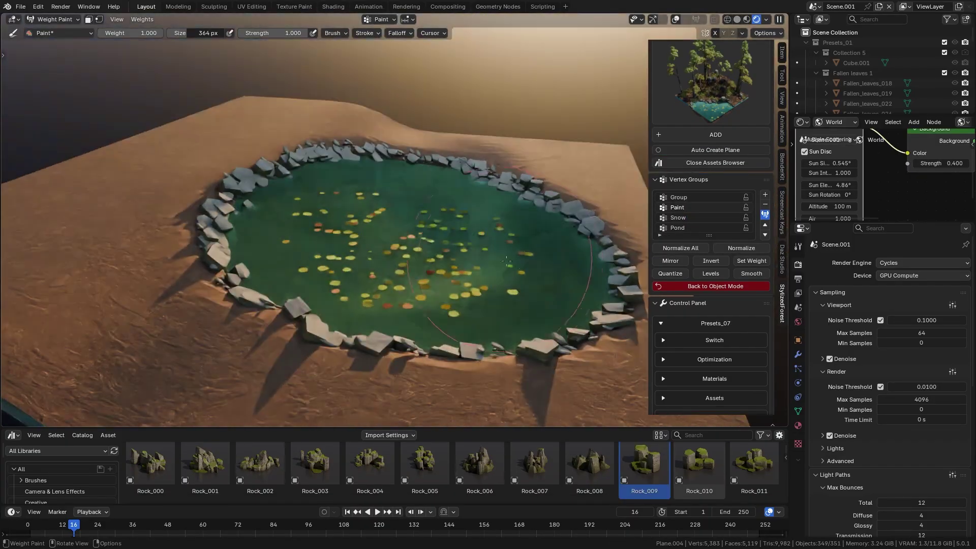
Return to Object Mode and place the Rock_011 asset in the middle of the lotus pond.
drag(754, 462, 517, 272)
click(715, 287)
drag(755, 463, 664, 398)
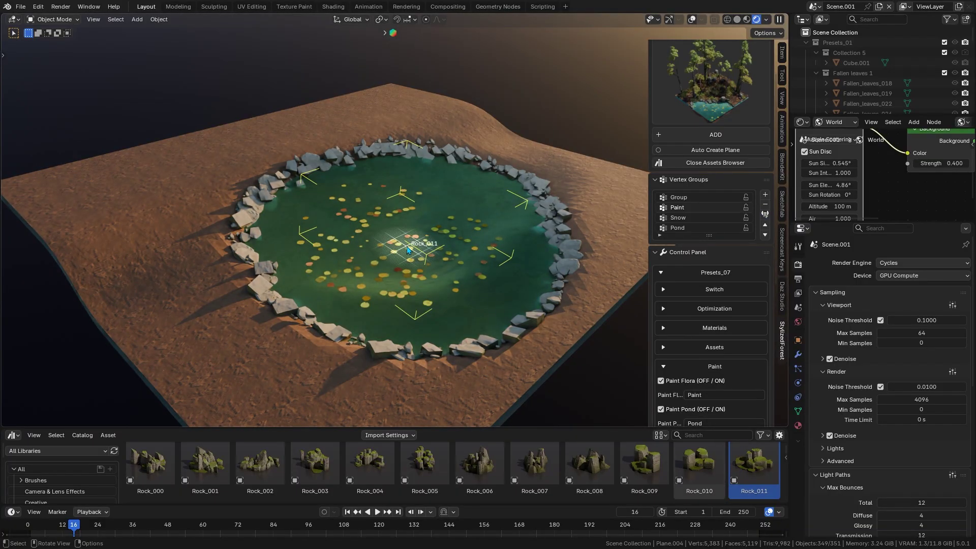
drag(408, 249, 441, 224)
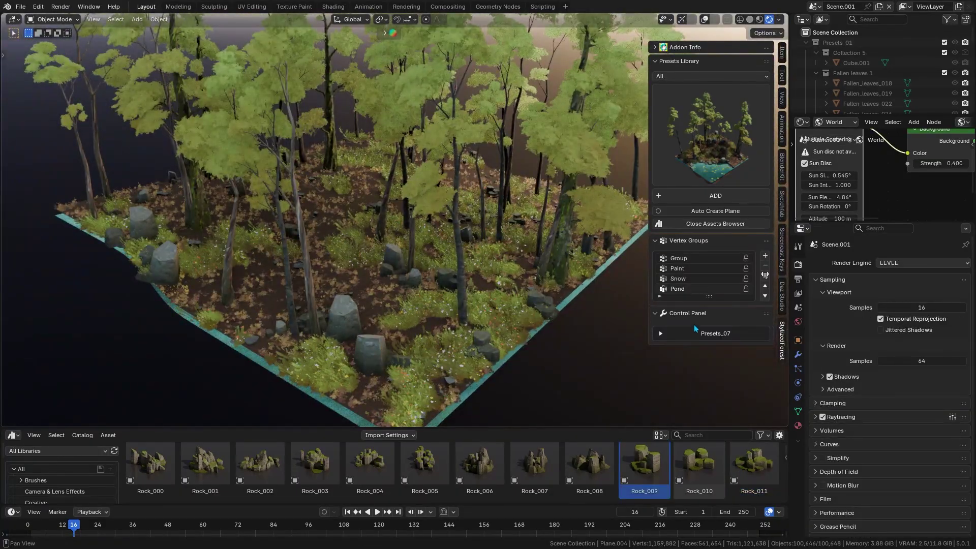
Expand the Presets_07 controls and examine the Pond Rocks settings.
click(696, 333)
scroll(717, 274, down, 10)
click(700, 353)
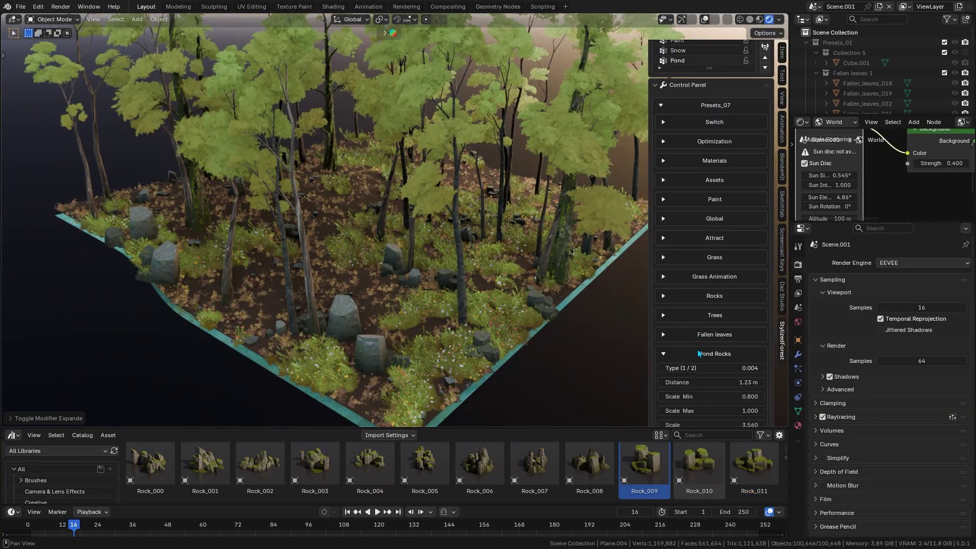
scroll(698, 349, down, 5)
scroll(699, 345, up, 5)
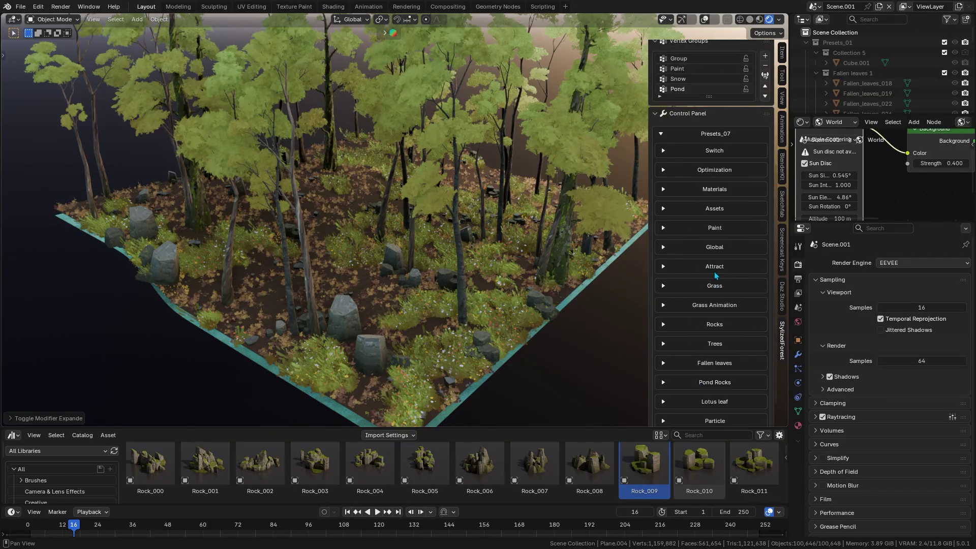
scroll(715, 275, up, 4)
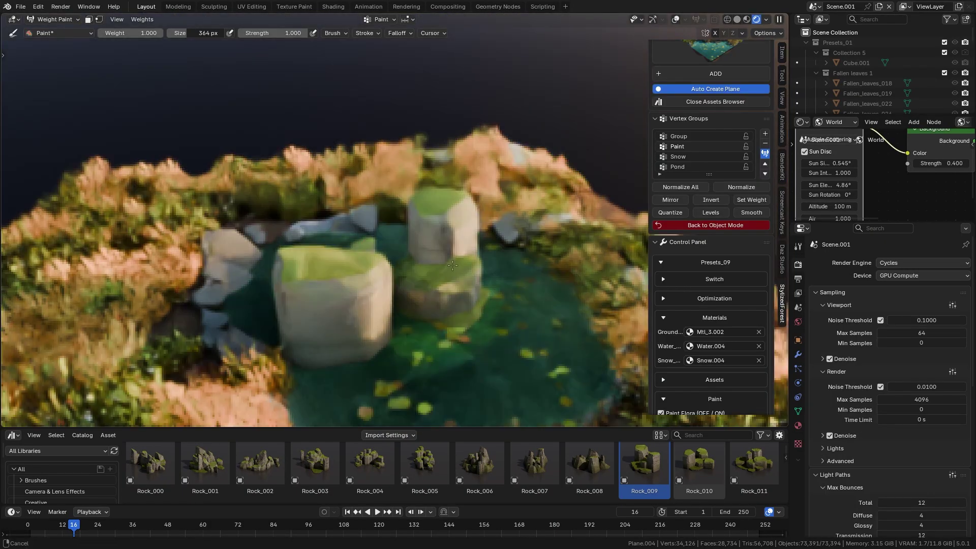
Place the Rock_001 asset beside the pond and shift it along the ground plane.
middle_drag(453, 265, 386, 281)
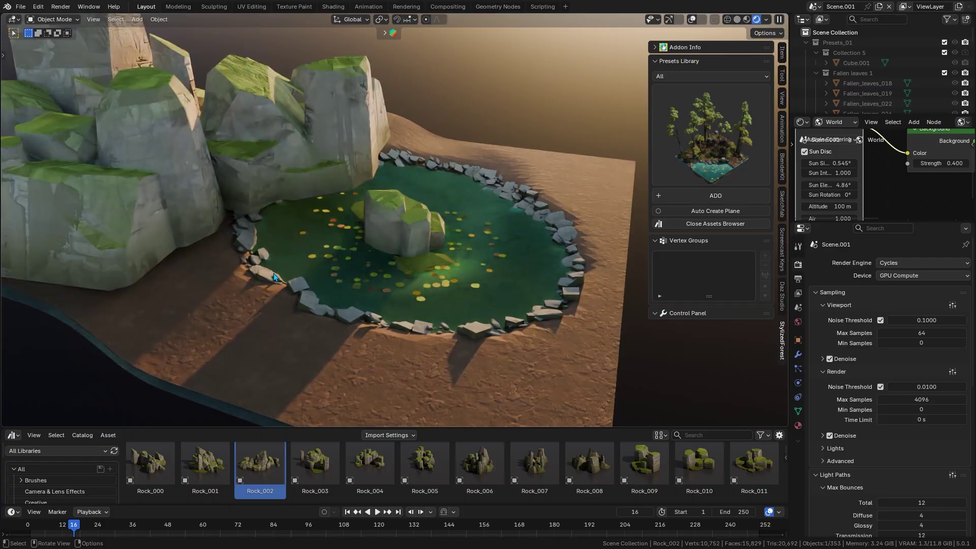
middle_drag(276, 277, 257, 286)
drag(205, 463, 165, 285)
key(g)
key(shift+z)
click(308, 293)
Place the Rock_000 asset behind the pond, rotate it about the Z axis and shift it along the ground plane.
drag(150, 463, 475, 157)
key(r)
key(z)
click(509, 214)
key(g)
key(shift+z)
click(518, 231)
Add another Rock_011 asset near the pond's edge and move it horizontally with Z locked.
middle_drag(500, 262, 484, 236)
drag(754, 462, 587, 292)
key(g)
key(shift+z)
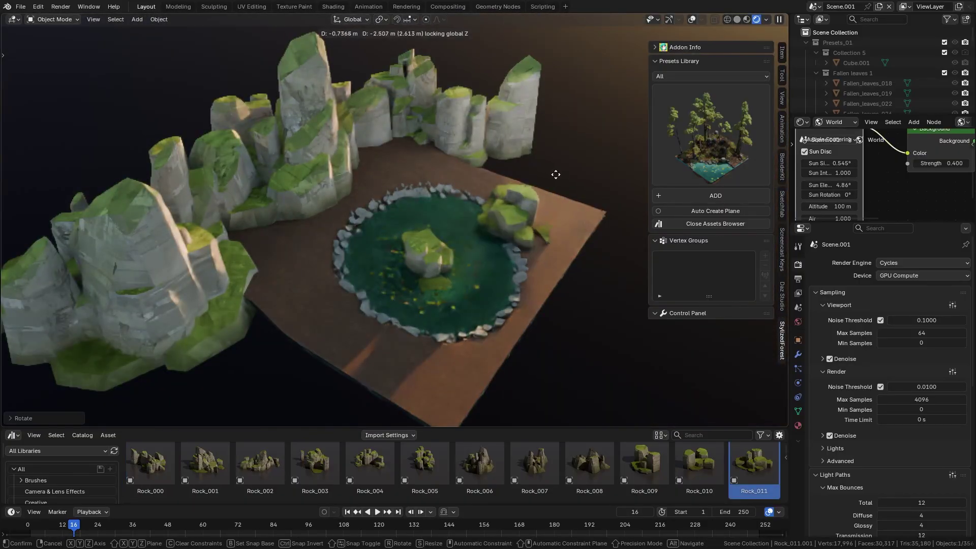
drag(556, 174, 483, 219)
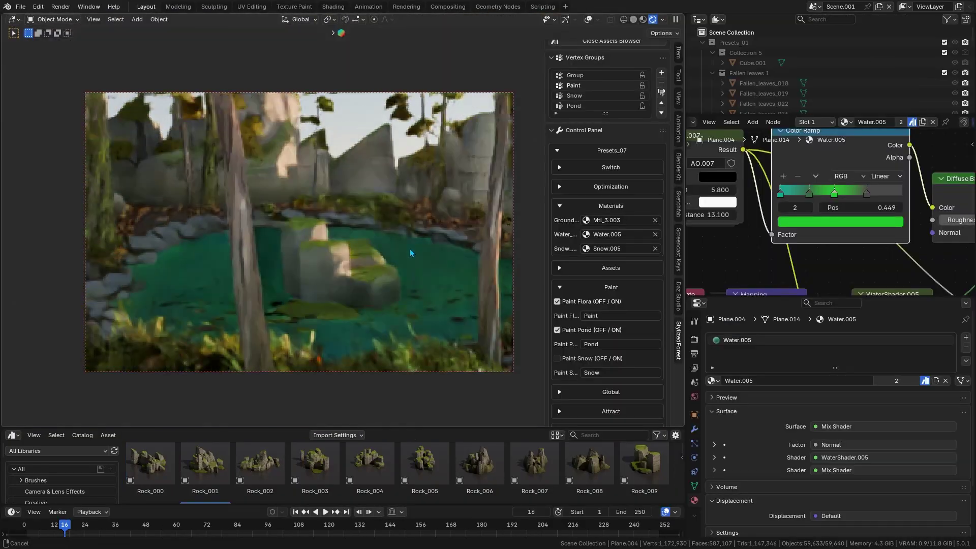
Search the material list for mtl-3.003 and replace Water.005 in the pond plane's slot with Mtl_3.003.
shift+middle_drag(410, 249, 423, 209)
click(868, 123)
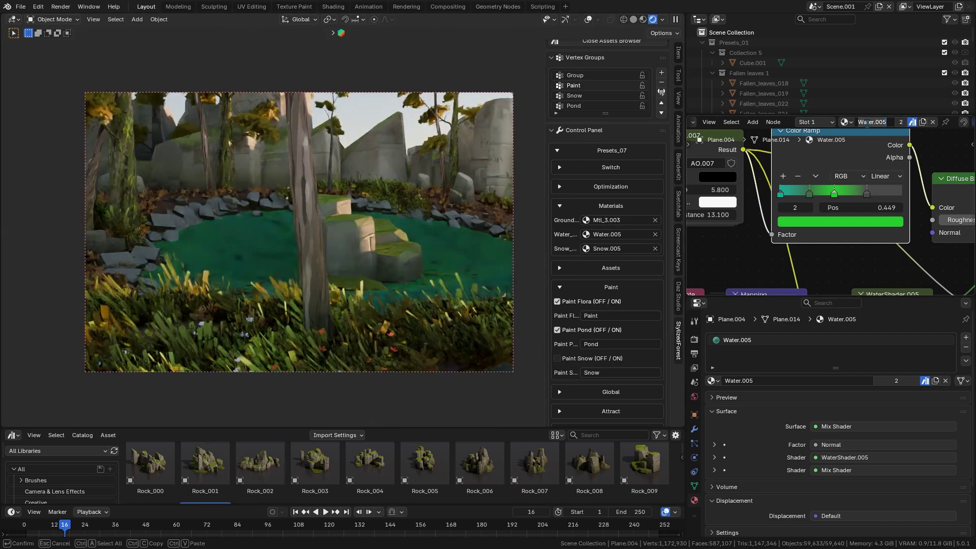
click(845, 122)
text(mtl-3.0)
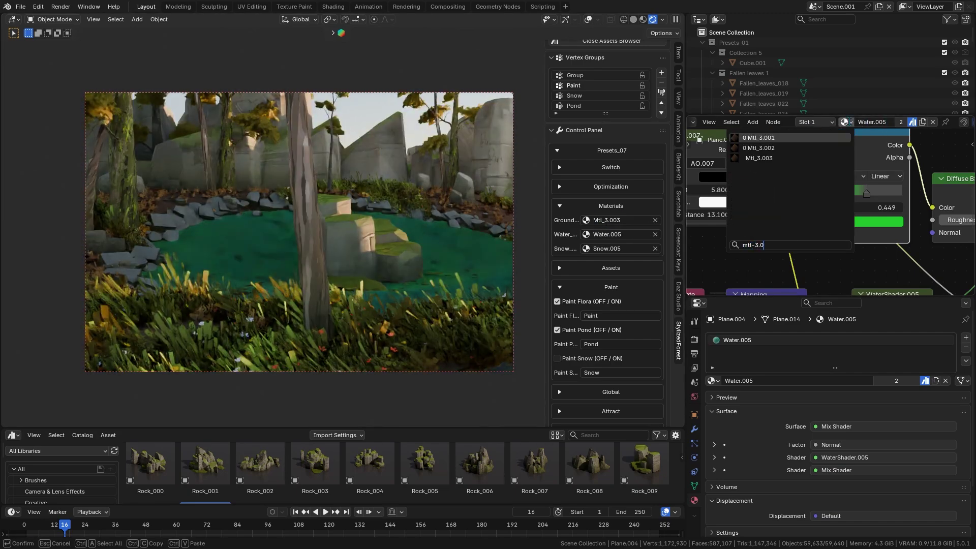
text(03)
click(765, 138)
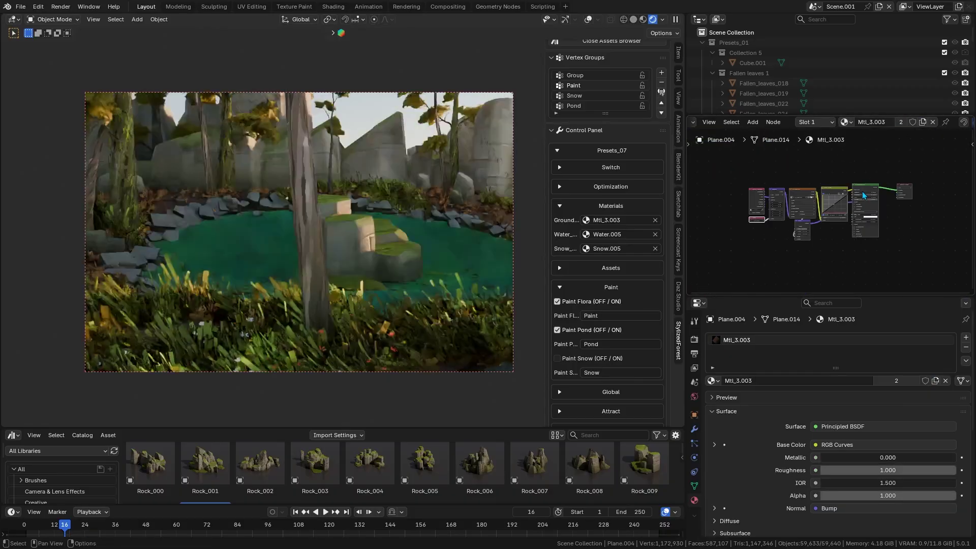
scroll(844, 257, up, 3)
scroll(893, 229, up, 4)
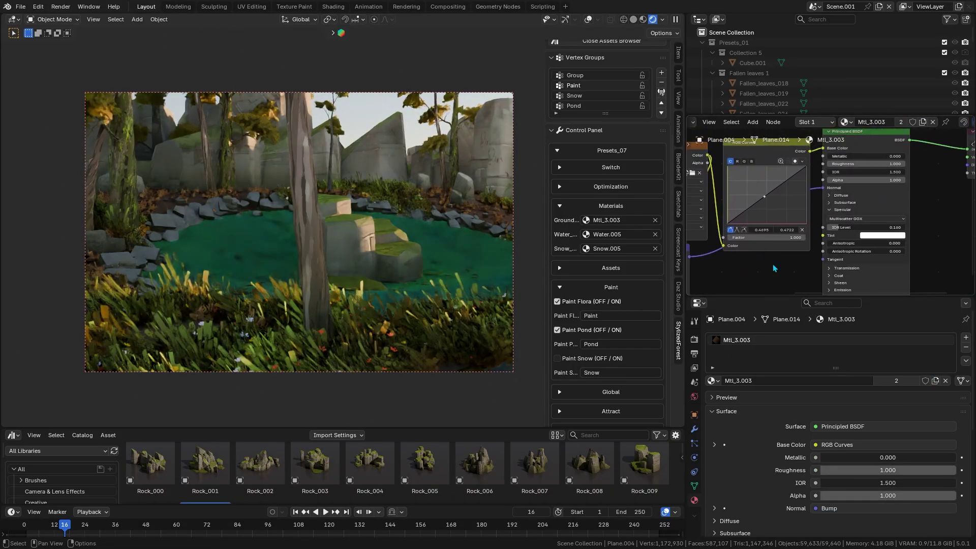